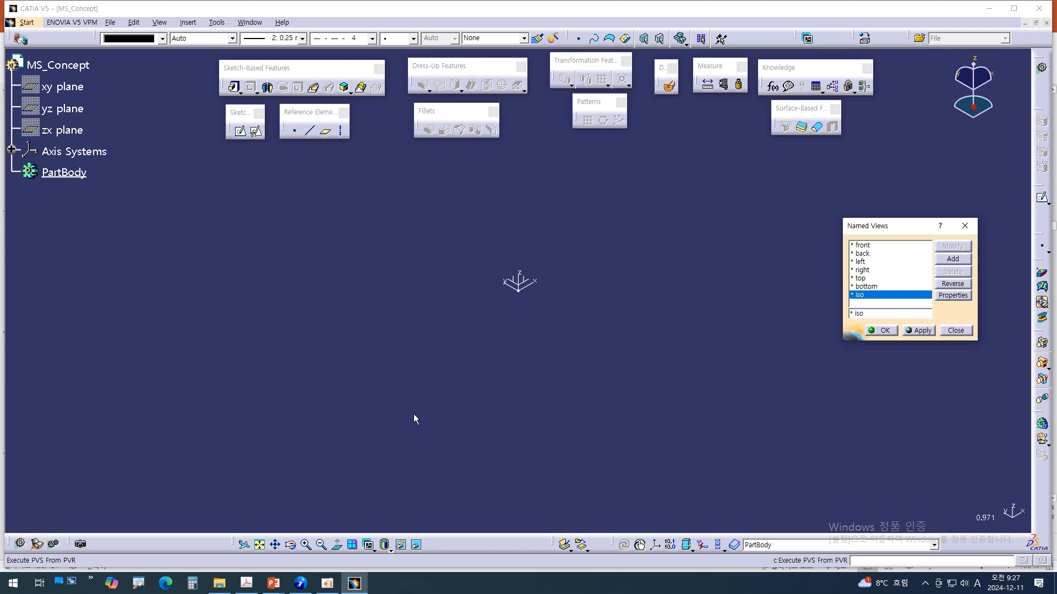
Switch to PowerPoint, examine the two section profiles on slide 3 of CATIA_Multi Section Solid.pptx, and return to CATIA
click(502, 311)
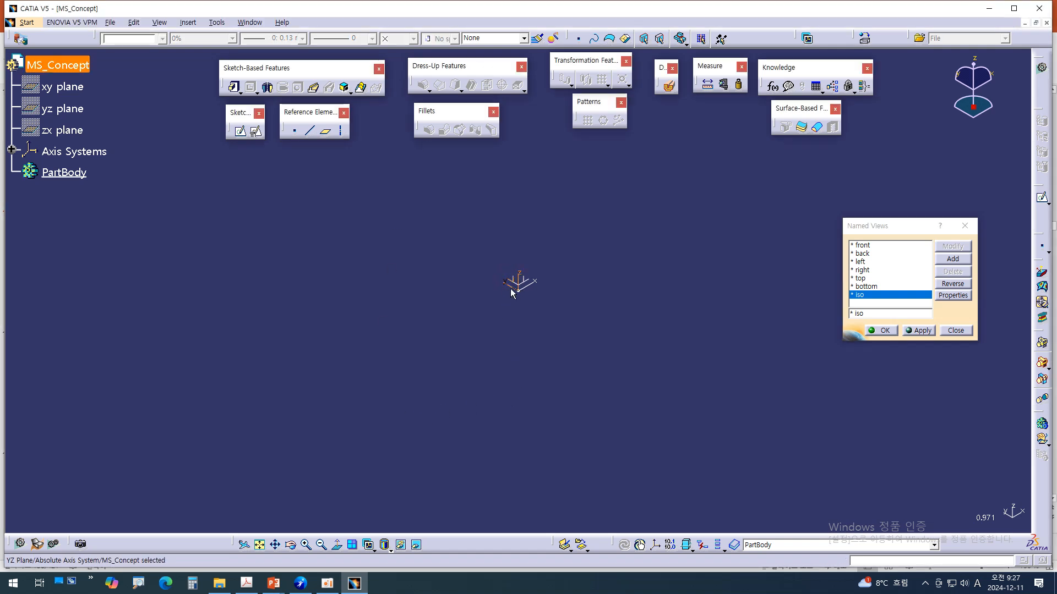
key(alt+Tab)
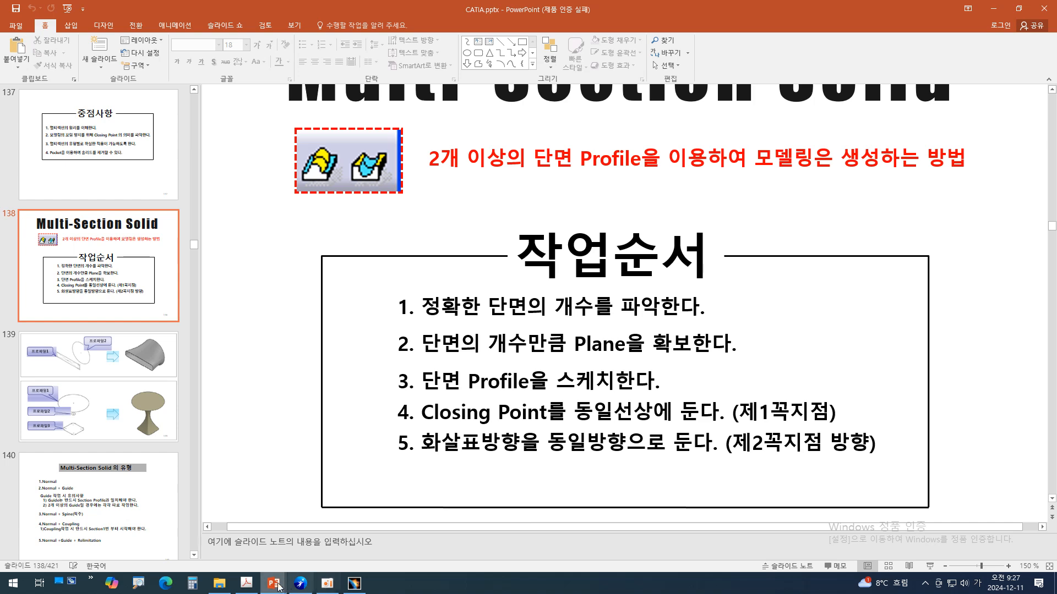
mouse_move(279, 587)
click(237, 551)
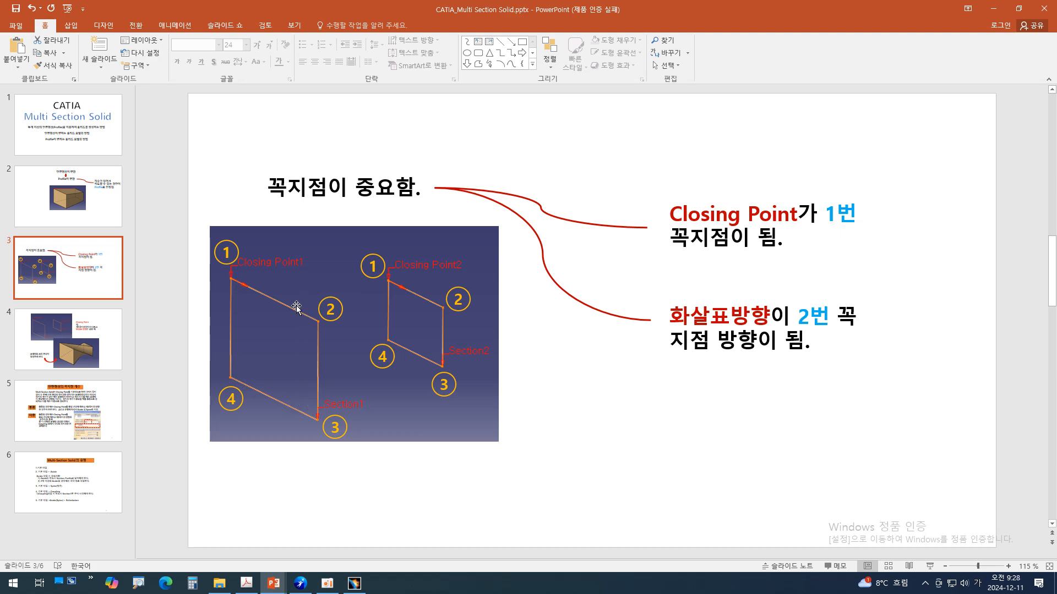
key(alt+Tab)
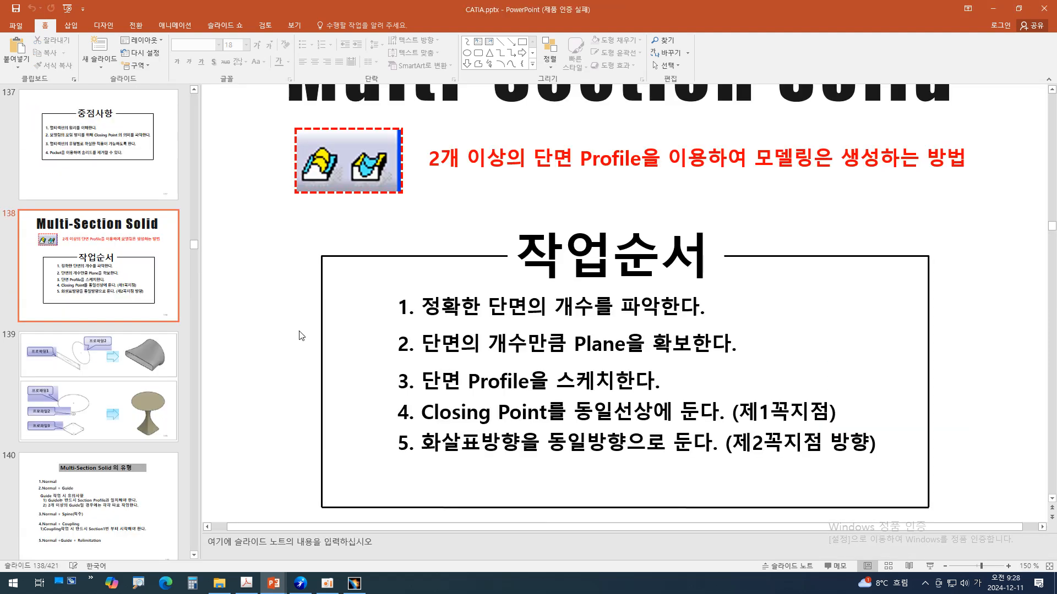
click(353, 583)
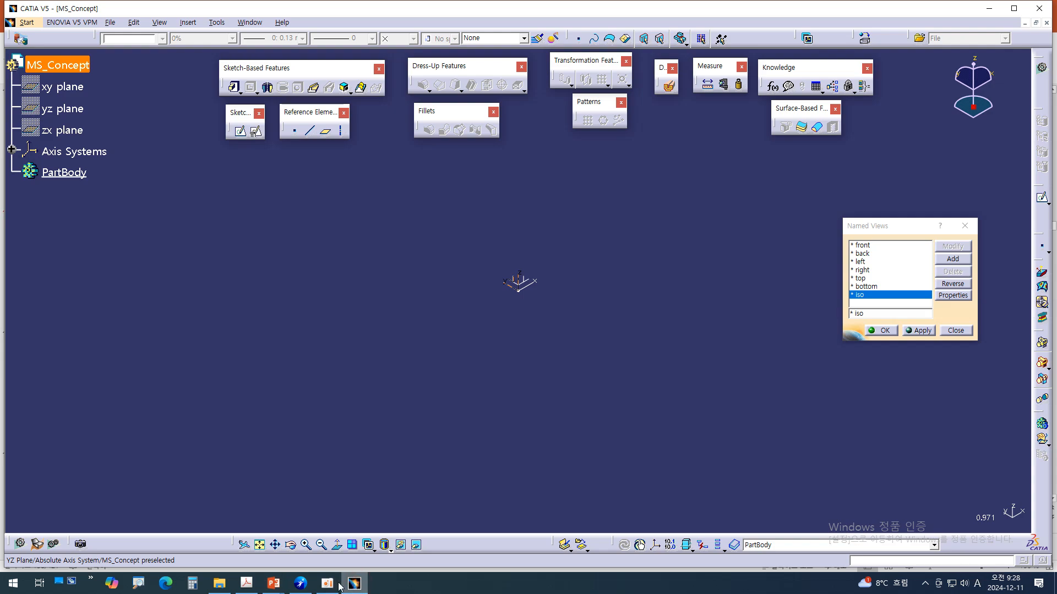
mouse_move(274, 584)
click(248, 557)
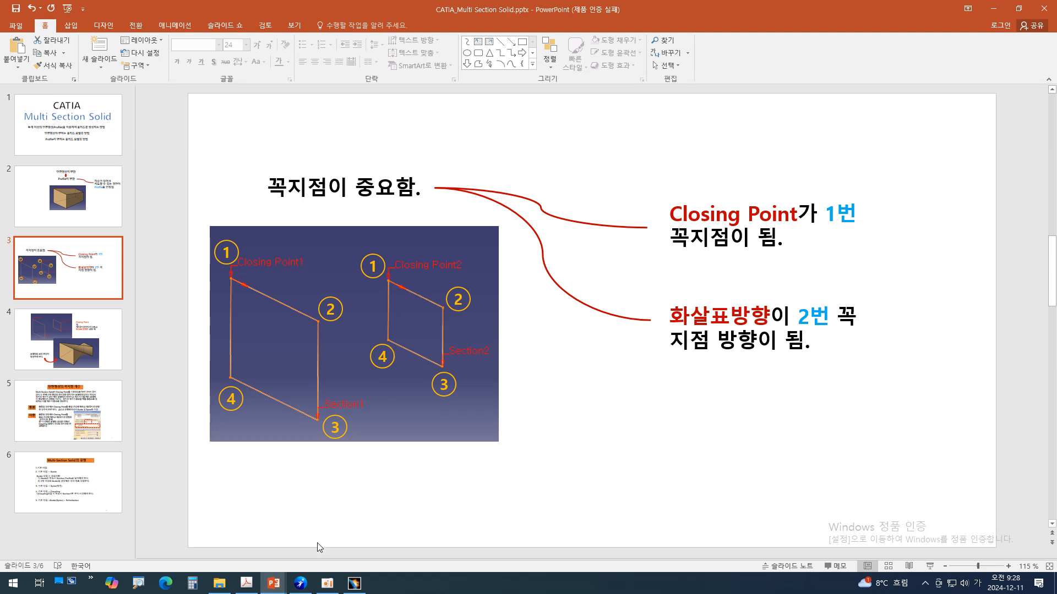
click(355, 584)
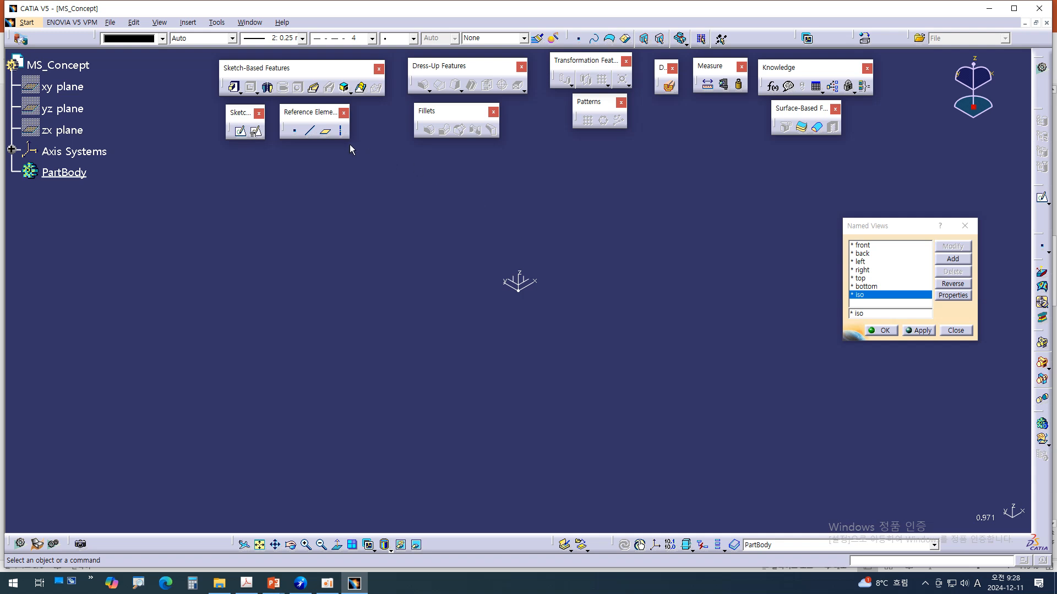
Create a reference plane offset 100 mm from the YZ plane of the absolute axis system
click(326, 131)
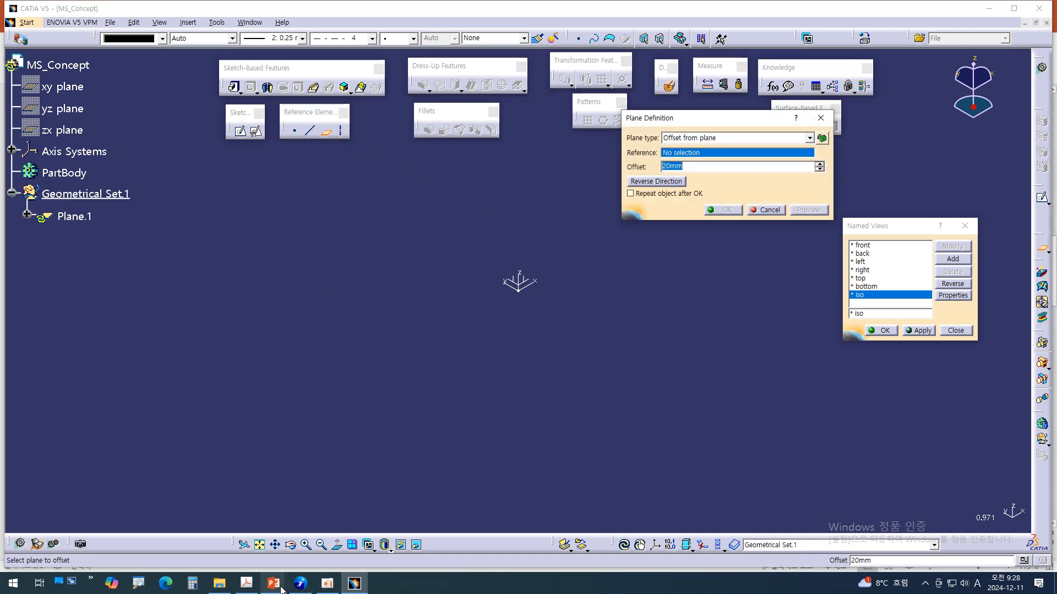
mouse_move(278, 587)
click(242, 551)
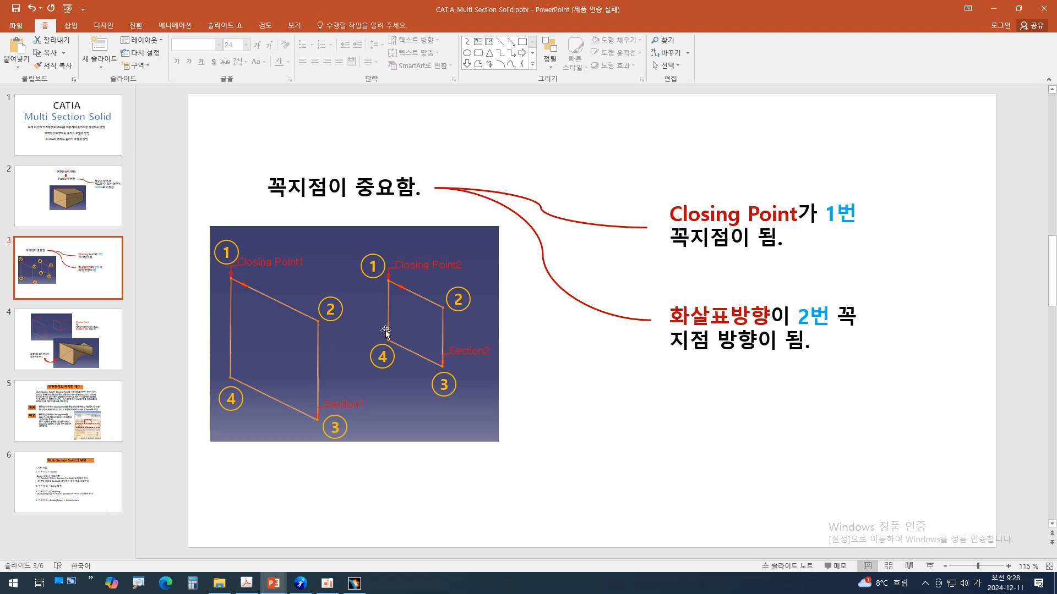
click(354, 583)
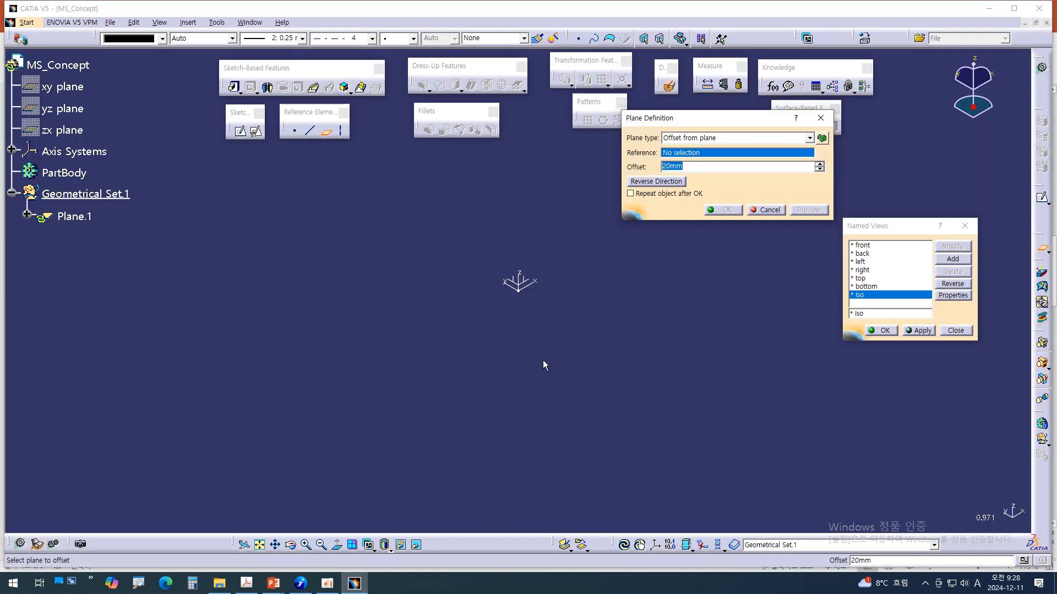
click(517, 280)
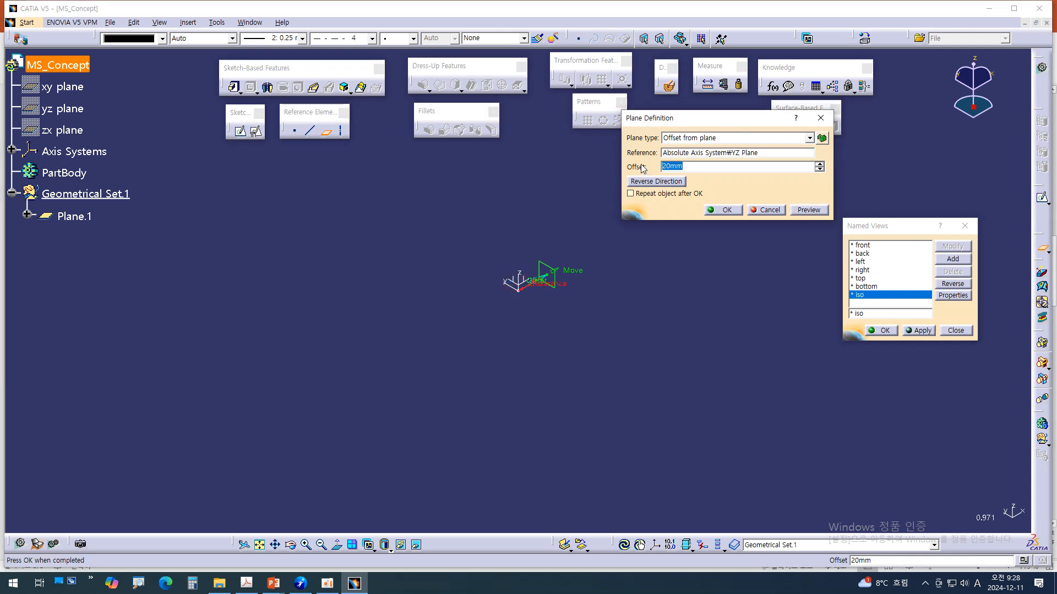
drag(697, 124, 702, 218)
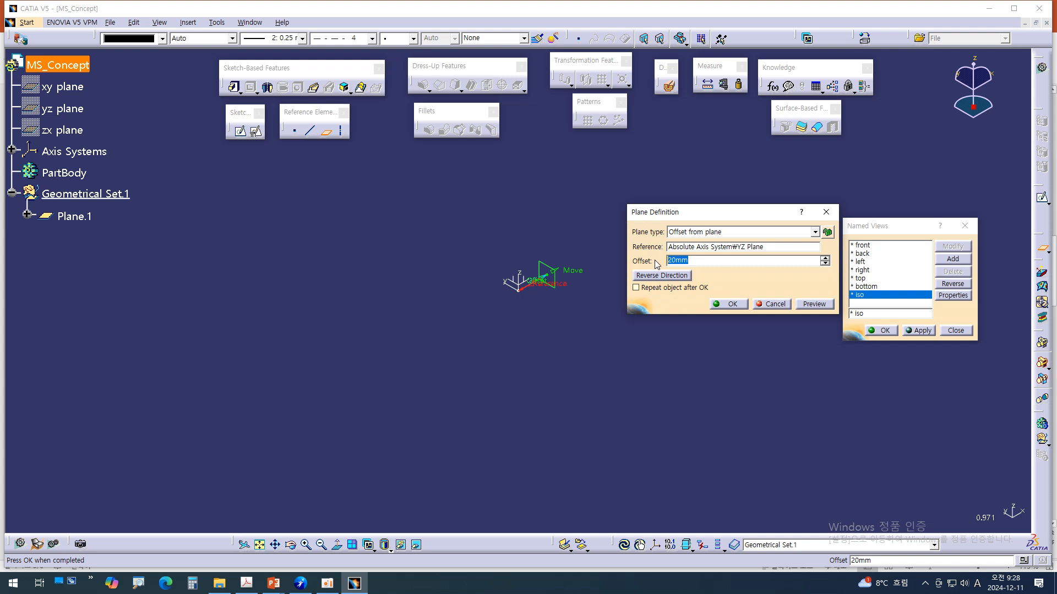
text(100)
click(729, 305)
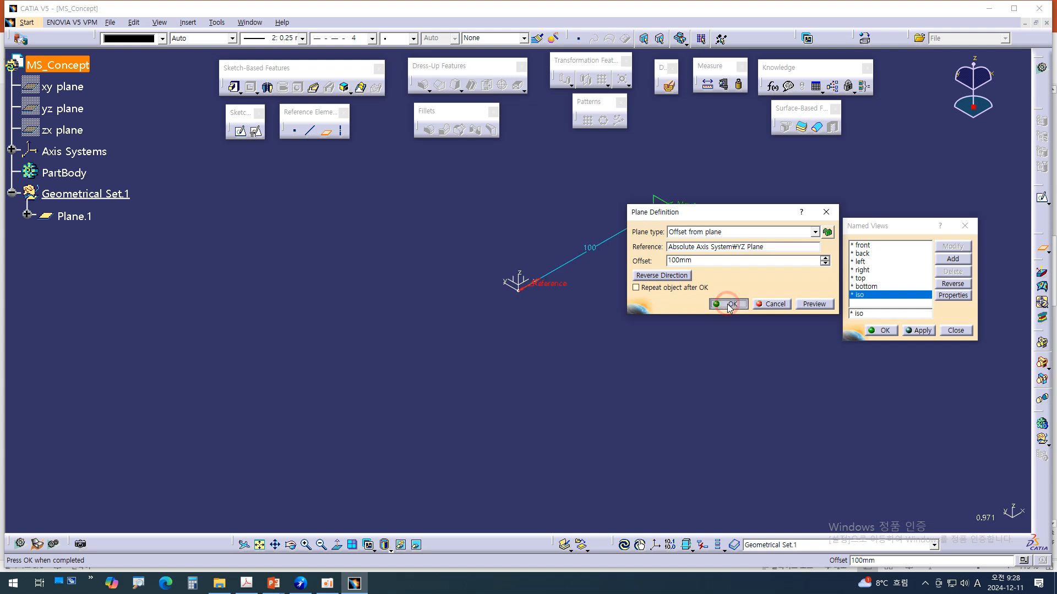
click(728, 303)
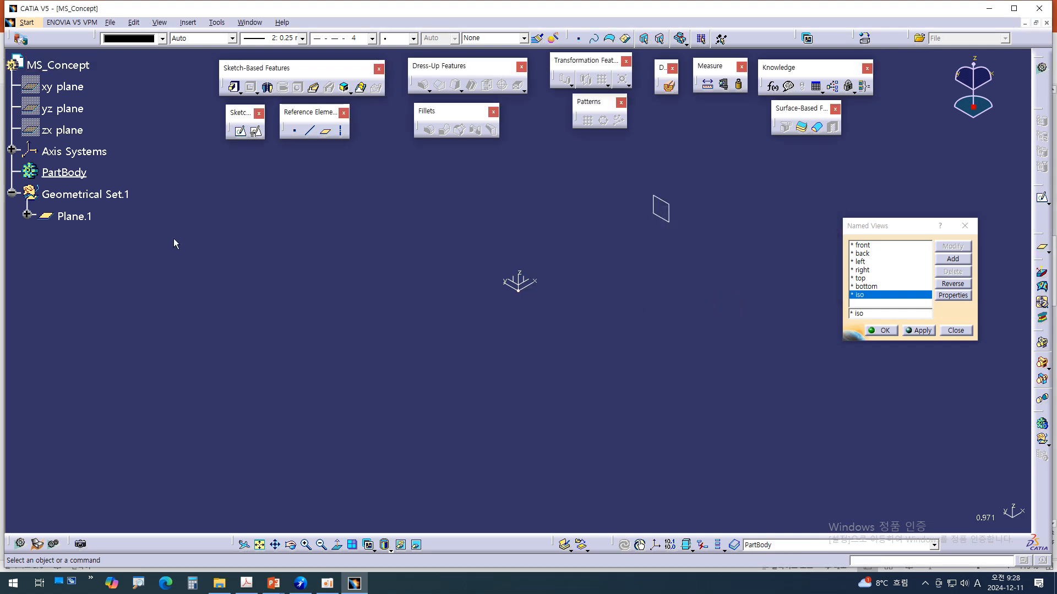
Open the new offset plane's definition to check its reference and offset, and close it
double_click(74, 216)
middle_drag(545, 307, 456, 327)
drag(696, 223, 679, 226)
click(708, 310)
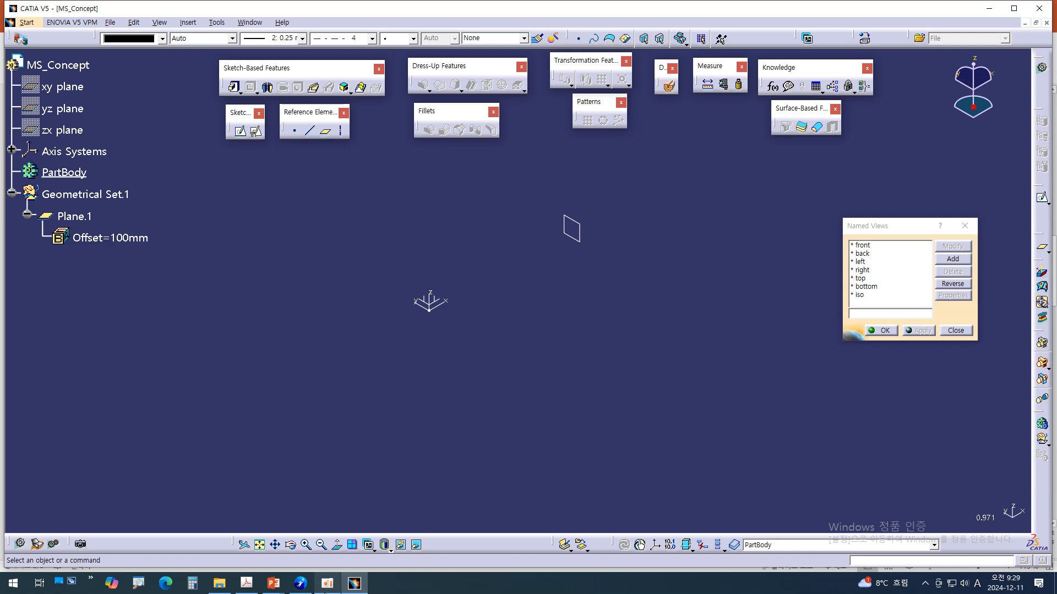
Review the Multi-Section Solid work order in CATIA.pptx, underline item 3 about sketching profiles, check the section profile slide, and return to CATIA
click(274, 584)
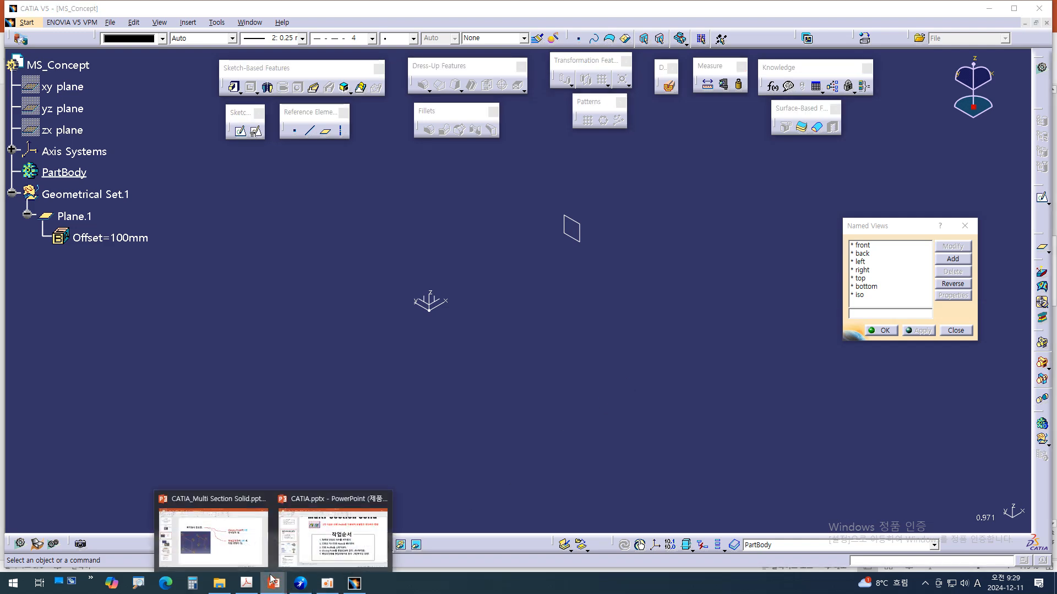
click(341, 528)
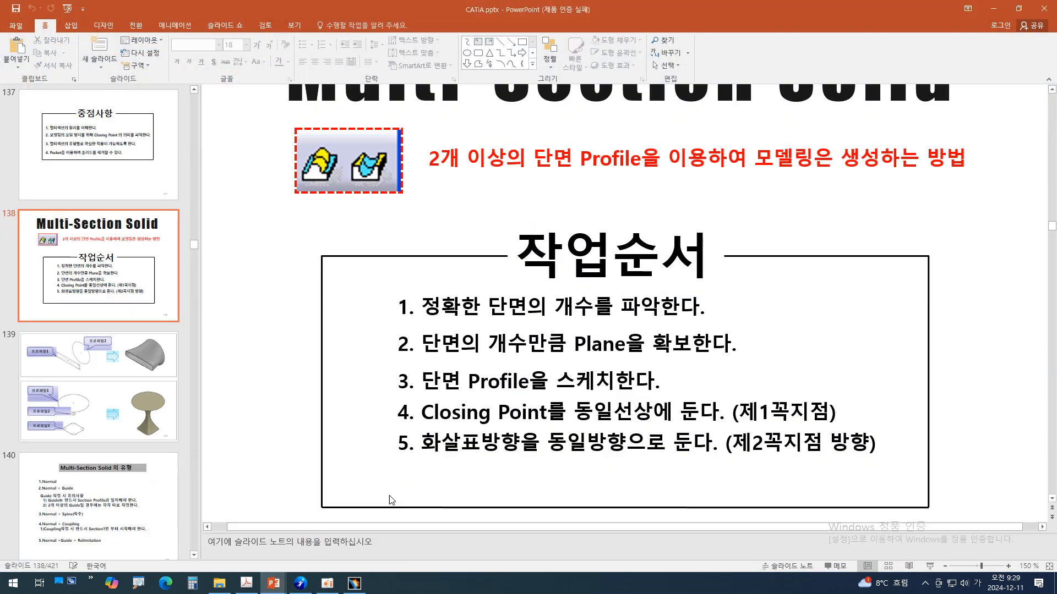
key(ctrl+1)
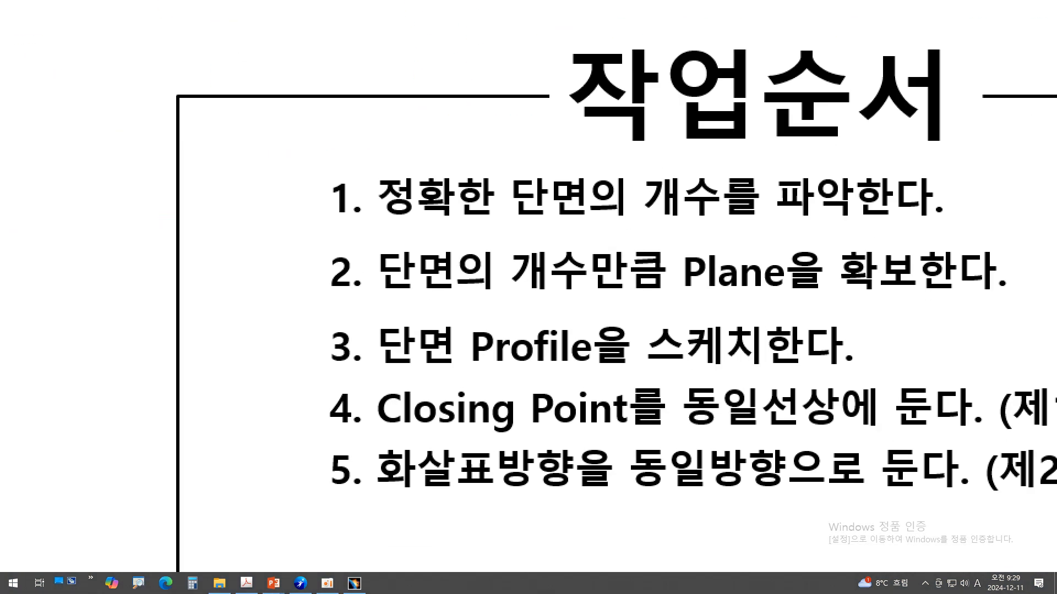
click(445, 397)
drag(403, 397, 873, 393)
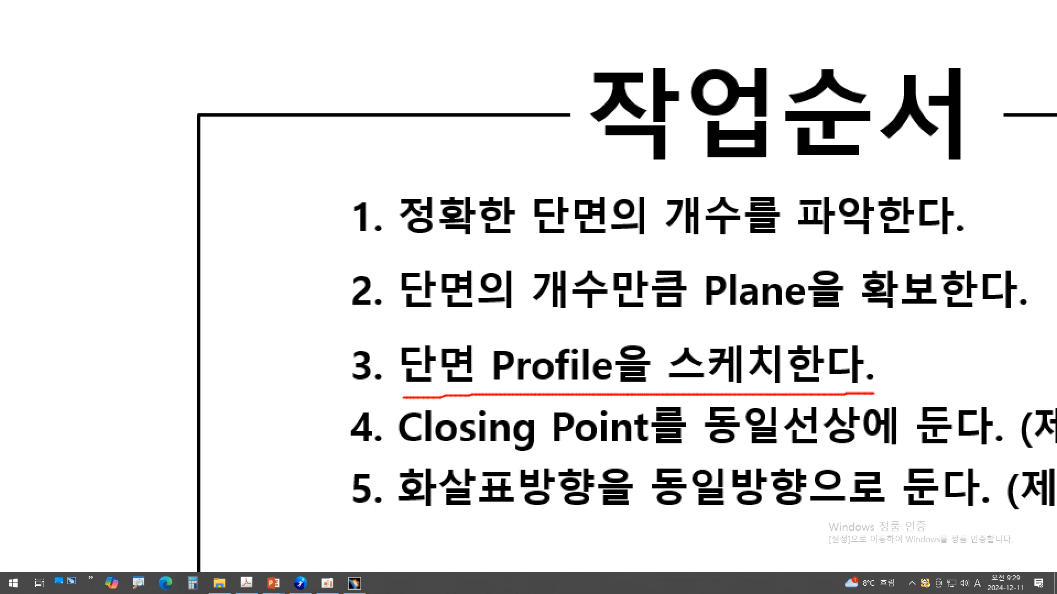
key(Escape)
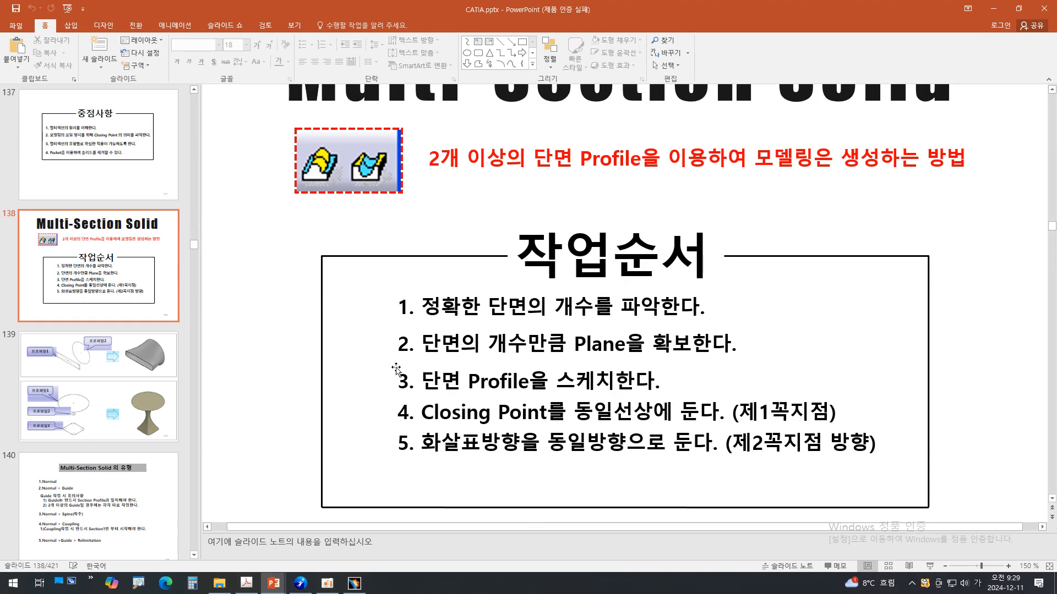
mouse_move(264, 588)
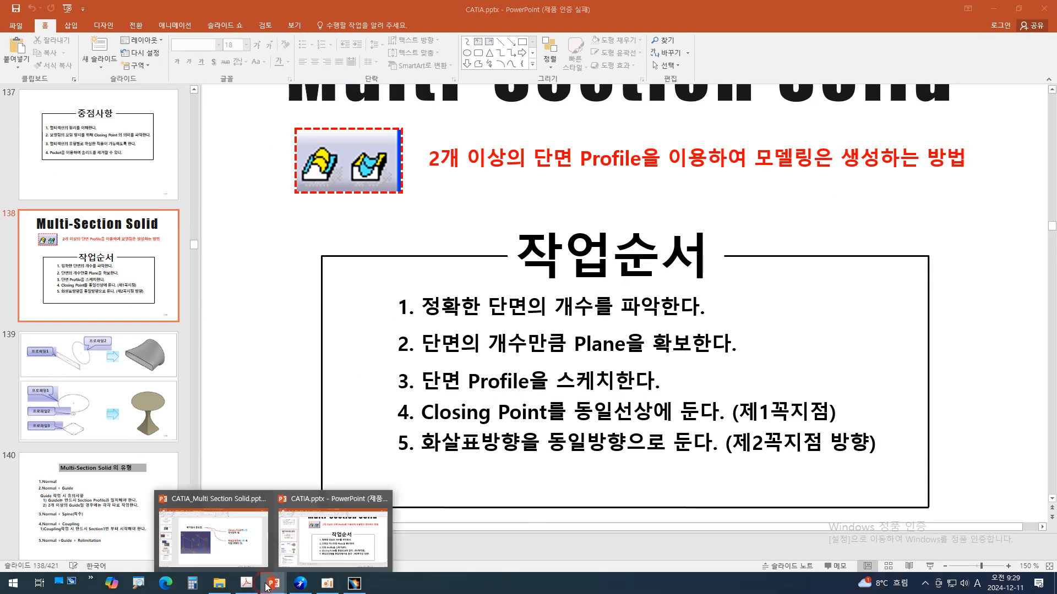
click(240, 556)
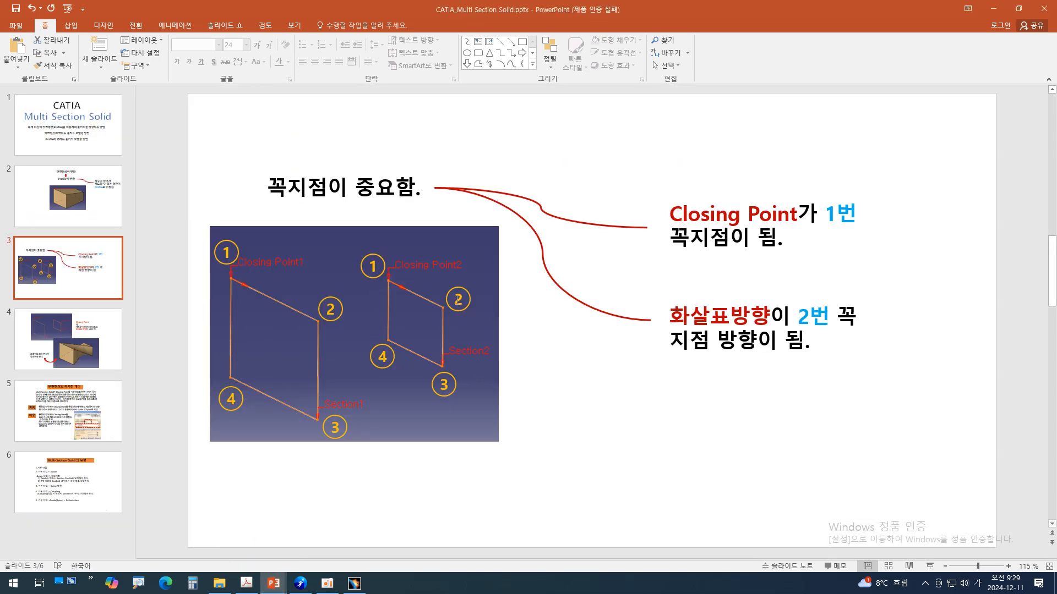
click(354, 583)
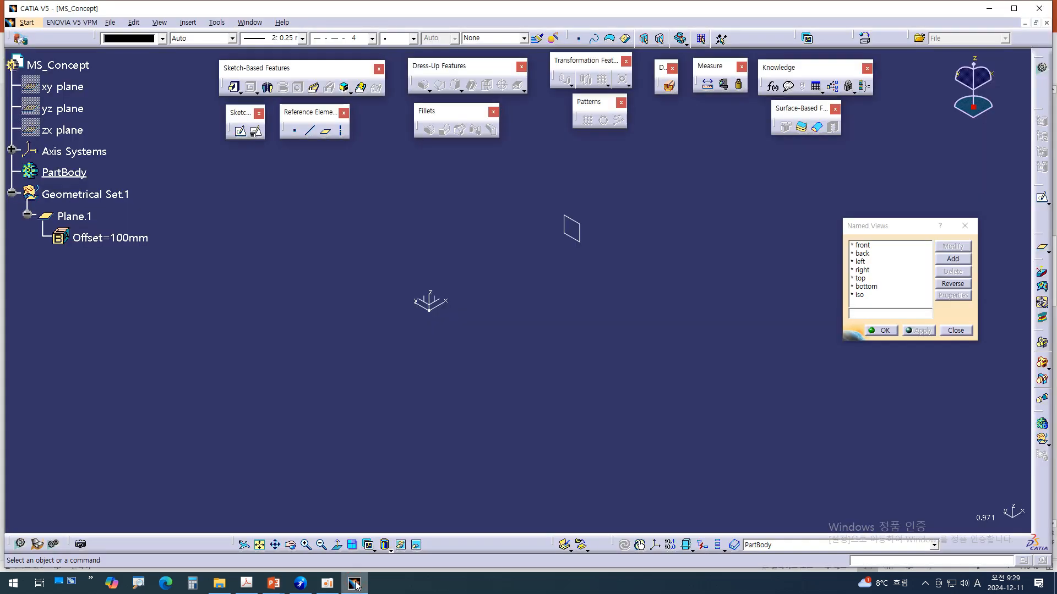
Start a positioned sketch on the absolute axis system's YZ plane, using the right view and implicit origin and orientation
click(428, 301)
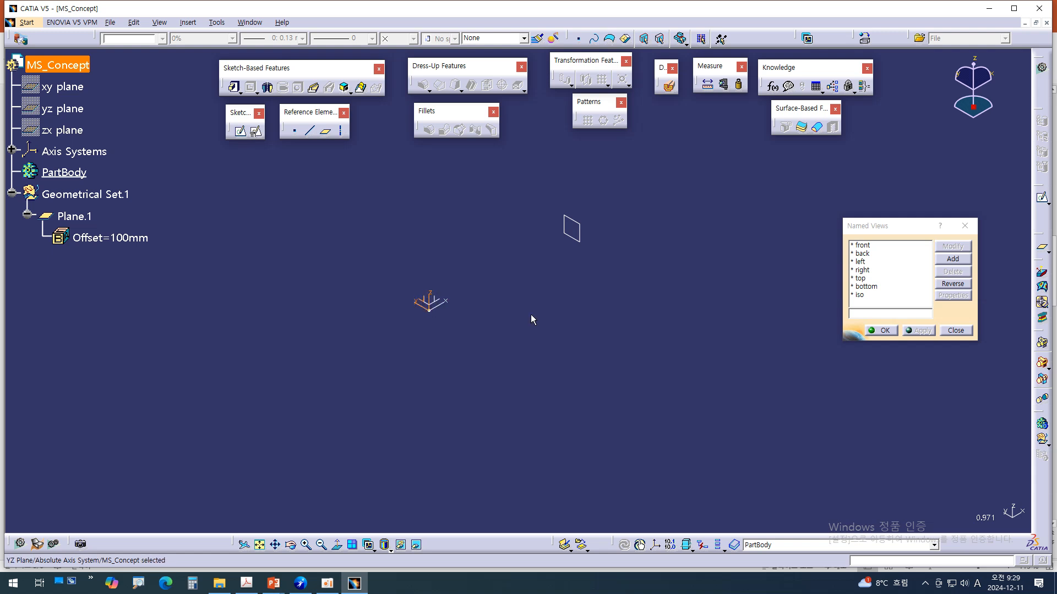
click(862, 270)
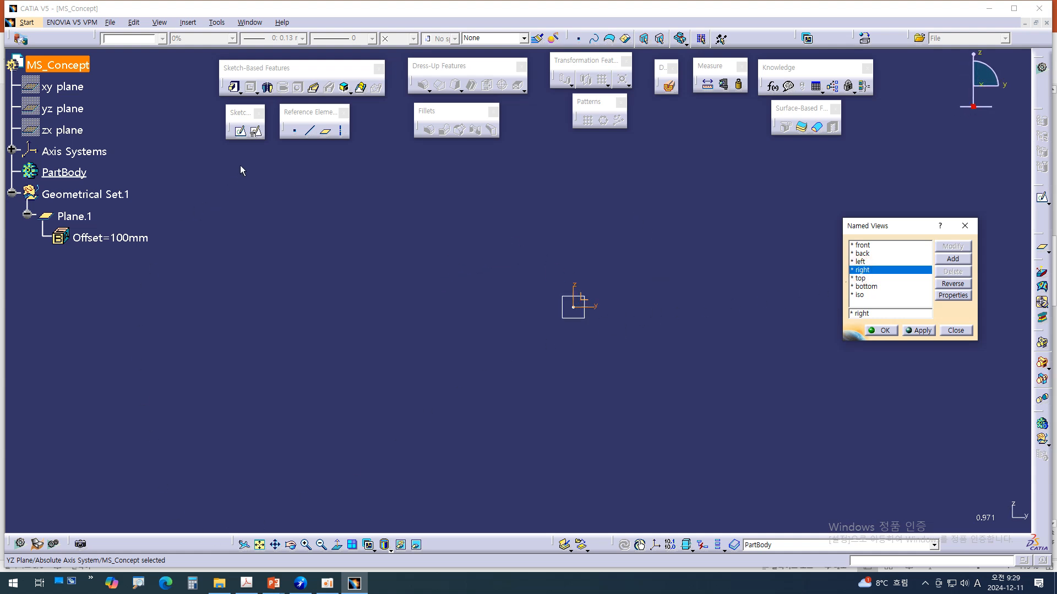
click(257, 134)
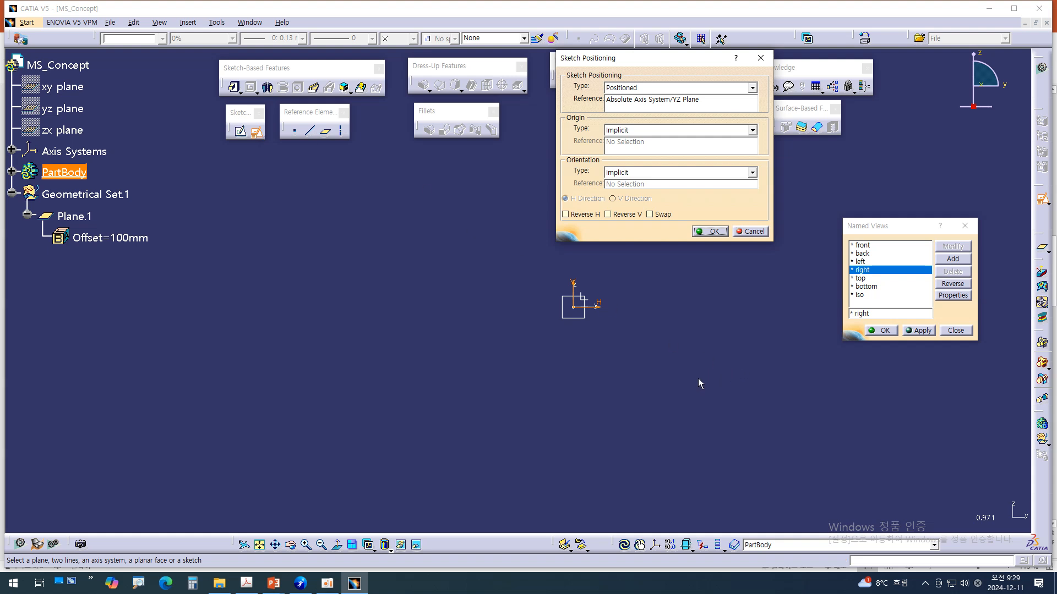
middle_drag(699, 383, 623, 400)
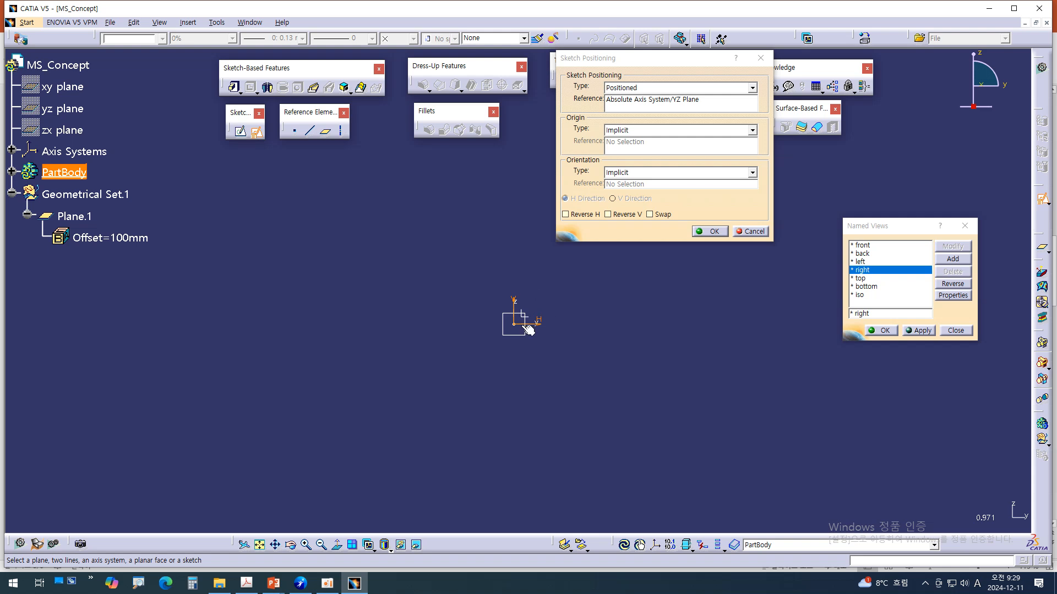
click(714, 232)
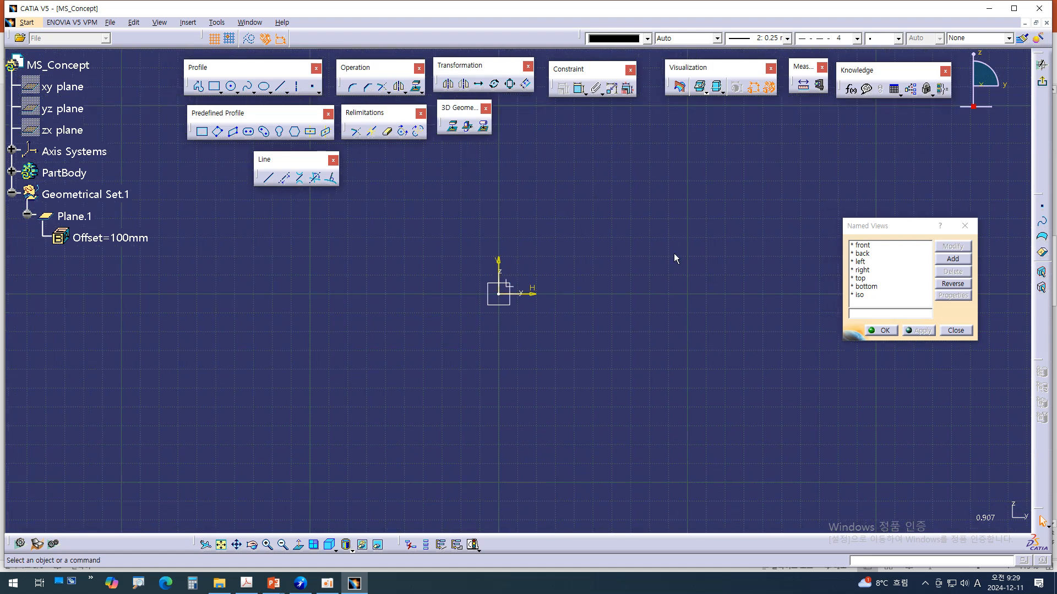
Draw a centered rectangle around the sketch origin as the first section profile
click(311, 134)
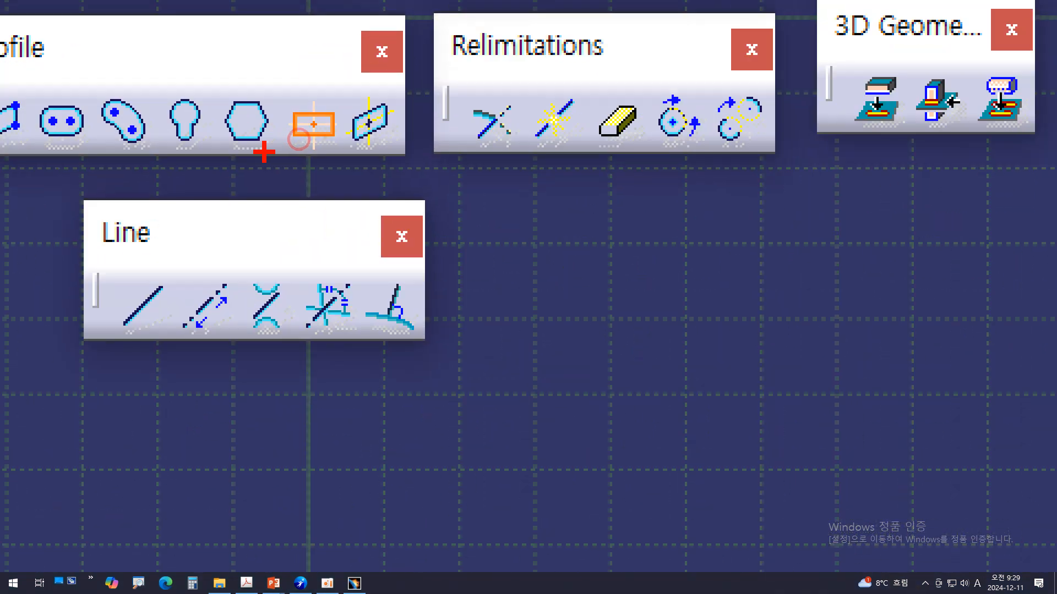
drag(264, 152, 344, 148)
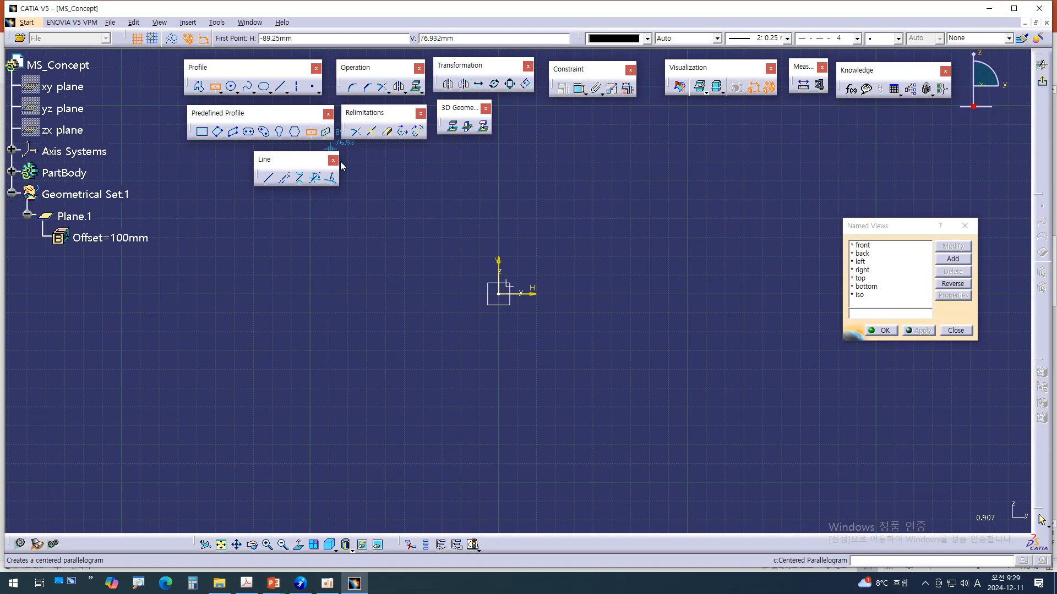
click(501, 294)
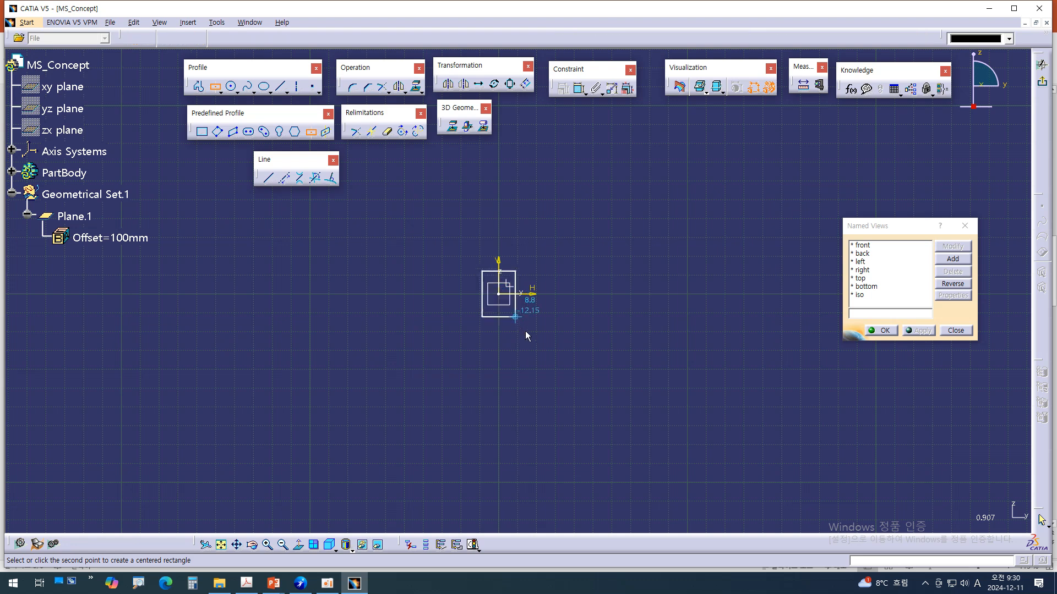
click(593, 364)
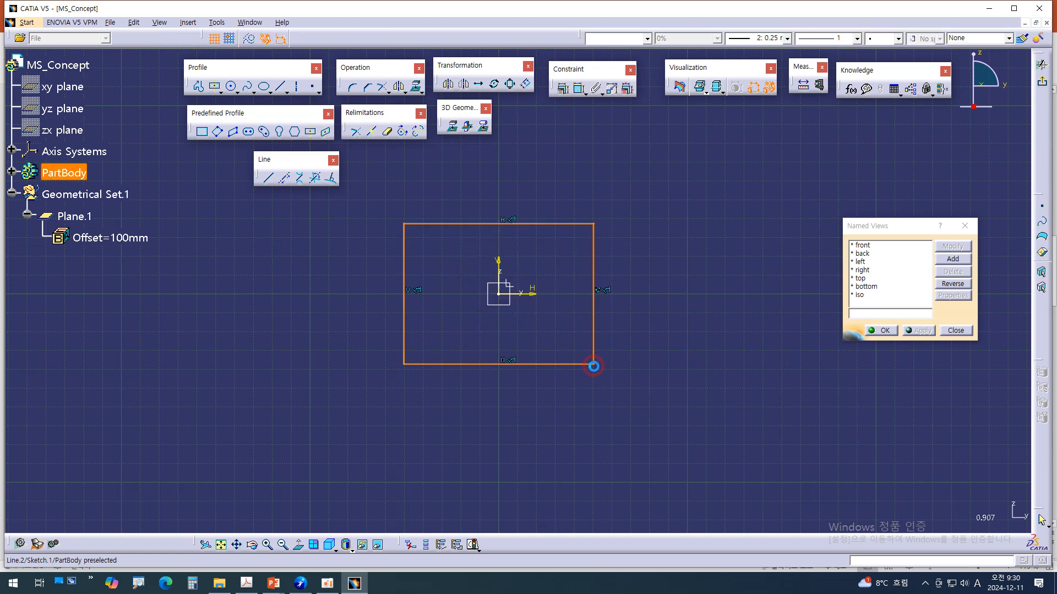
click(656, 361)
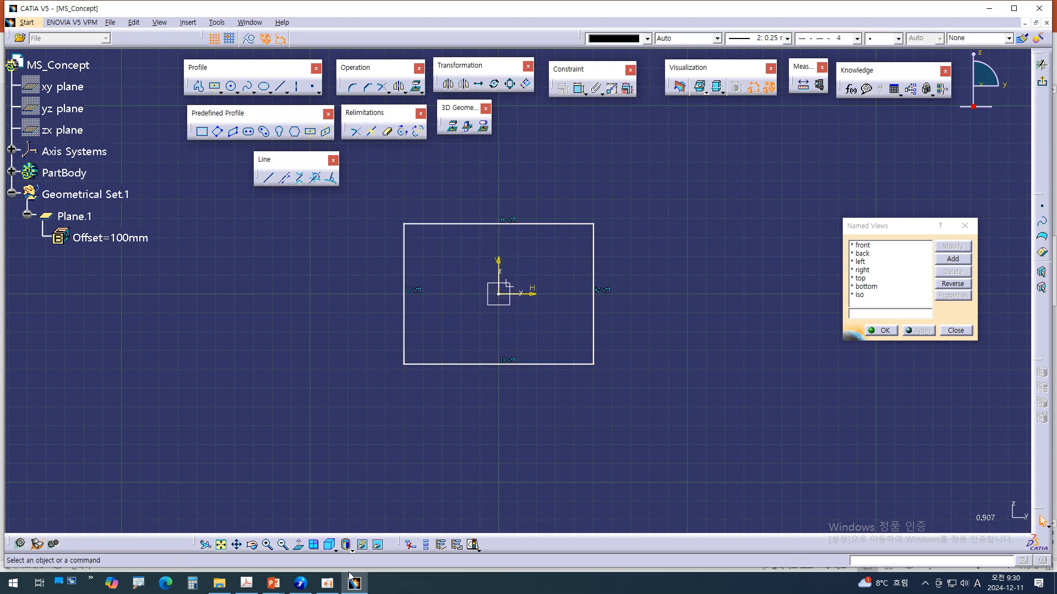
Compare the sketch with the first section profile on the PowerPoint closing point slide and return to CATIA
mouse_move(273, 583)
click(254, 555)
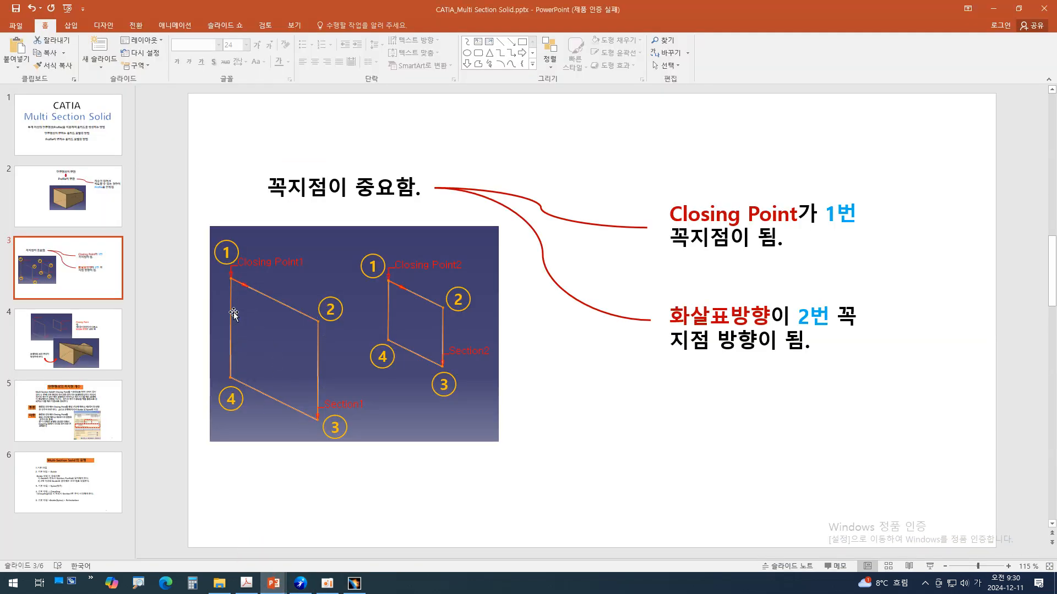
click(355, 583)
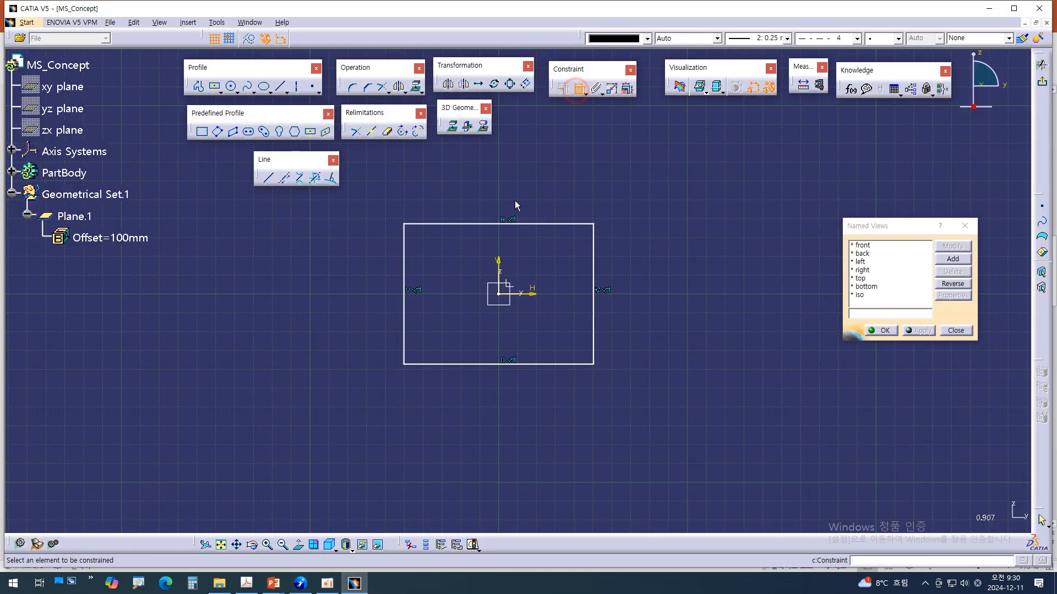
Dimension the distance between the rectangle's two vertical sides and set the width to 100 mm
click(406, 272)
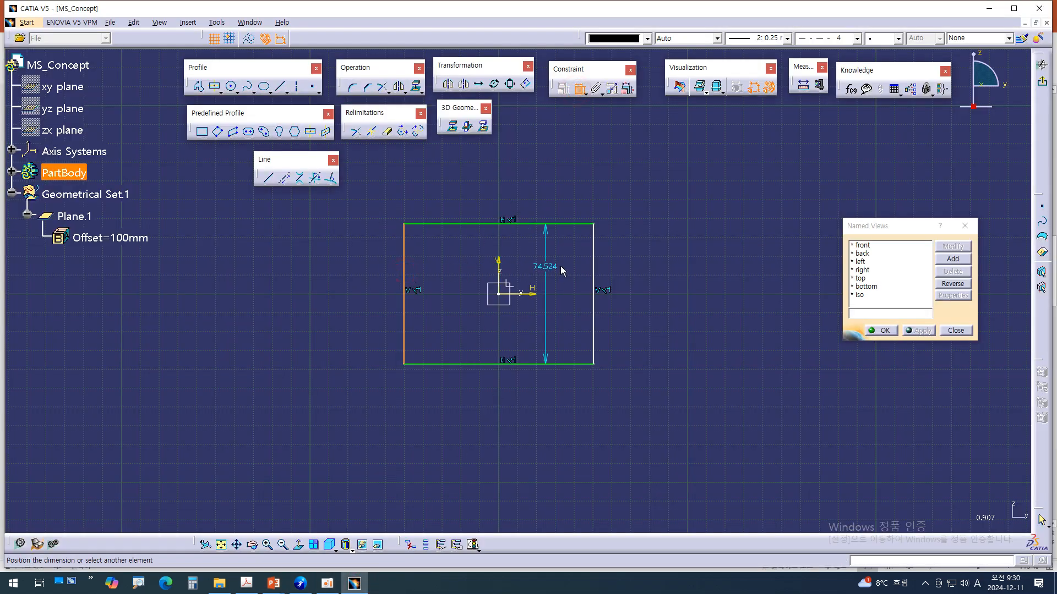
click(592, 257)
click(517, 419)
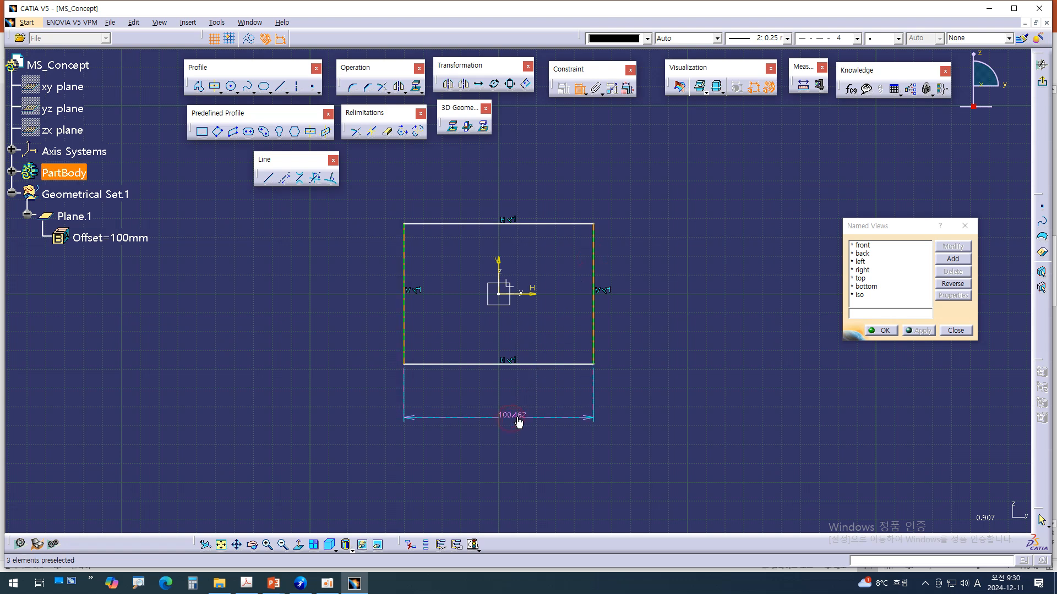
double_click(517, 417)
text(100mm)
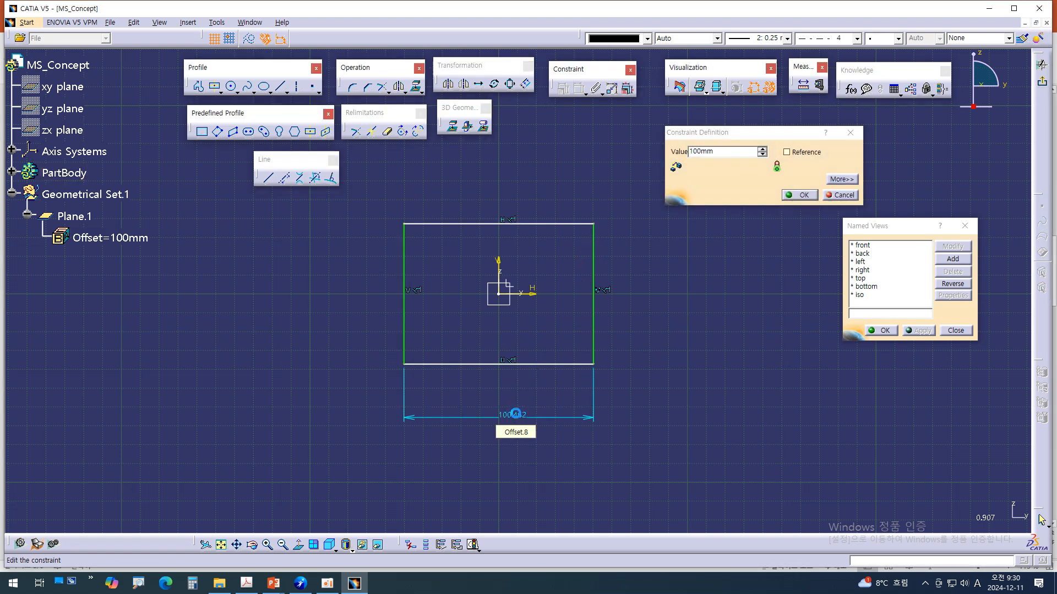
key(Return)
Dimension the distance between the rectangle's two horizontal sides and set the height to 80 mm
click(469, 225)
click(470, 363)
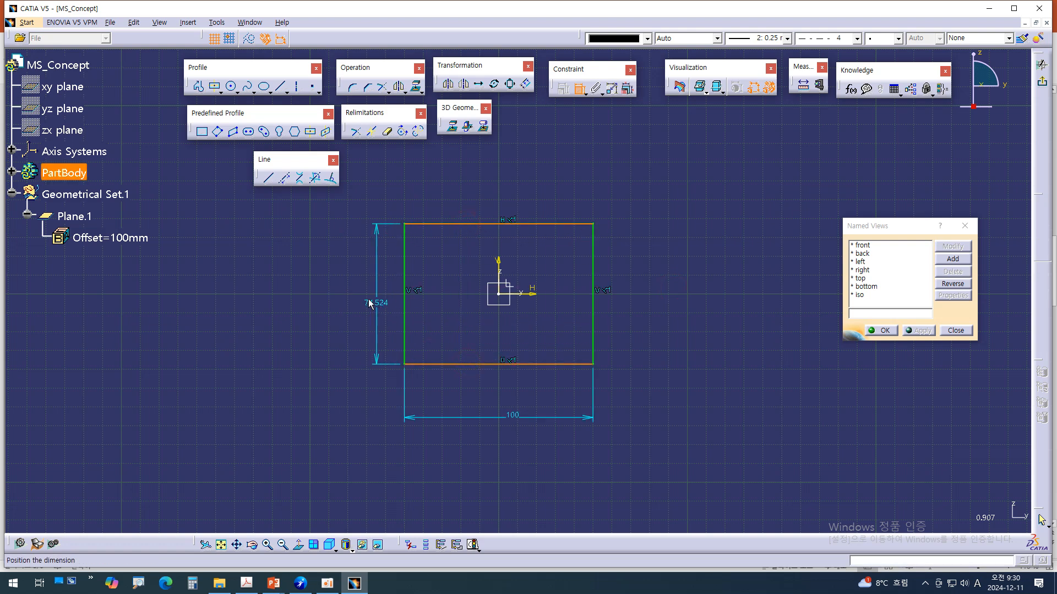
click(352, 283)
double_click(354, 284)
text(80)
key(Return)
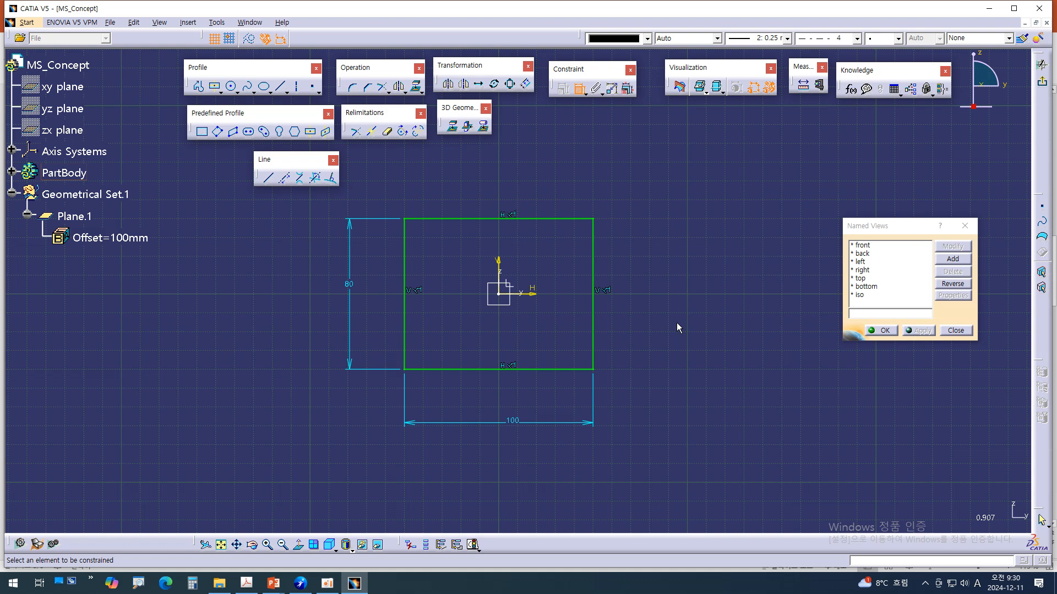
Exit the first profile sketch and show the part in the iso view
click(1041, 83)
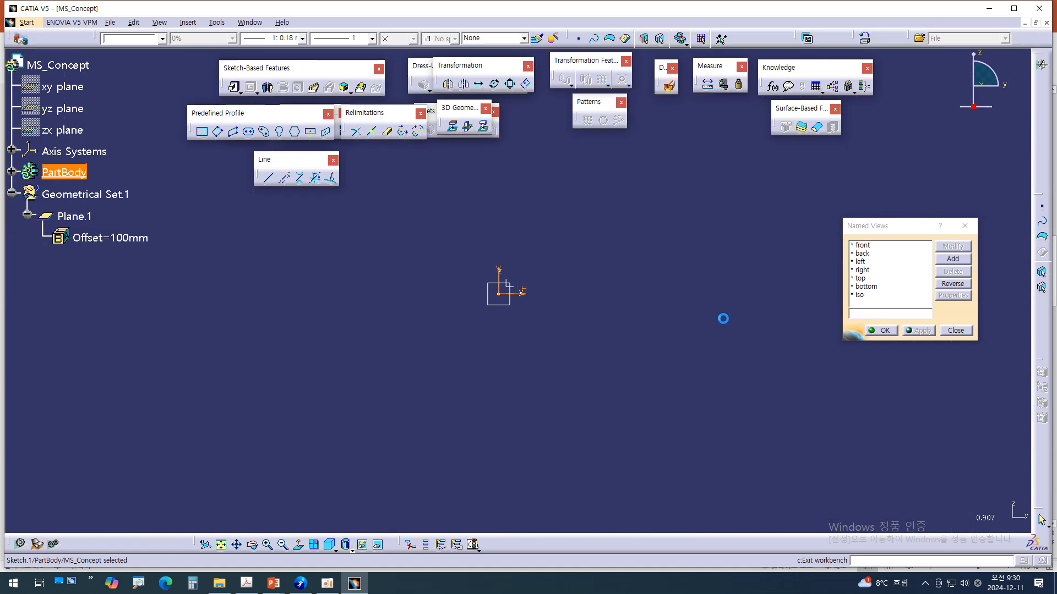
click(860, 295)
middle_drag(663, 338, 570, 351)
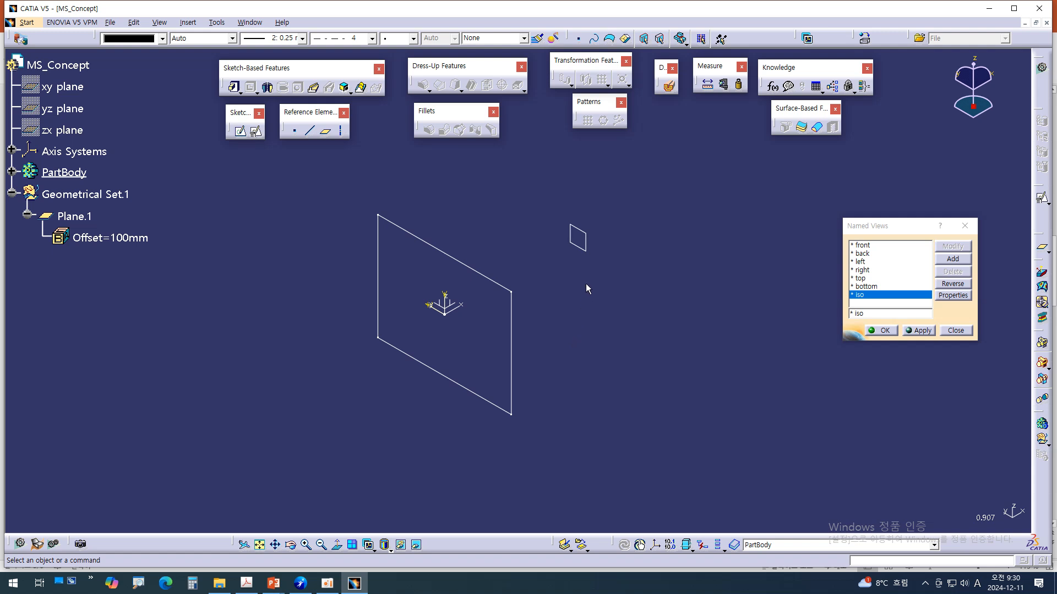
Start a positioned sketch on the plane offset by 100 mm, using the right view
click(586, 244)
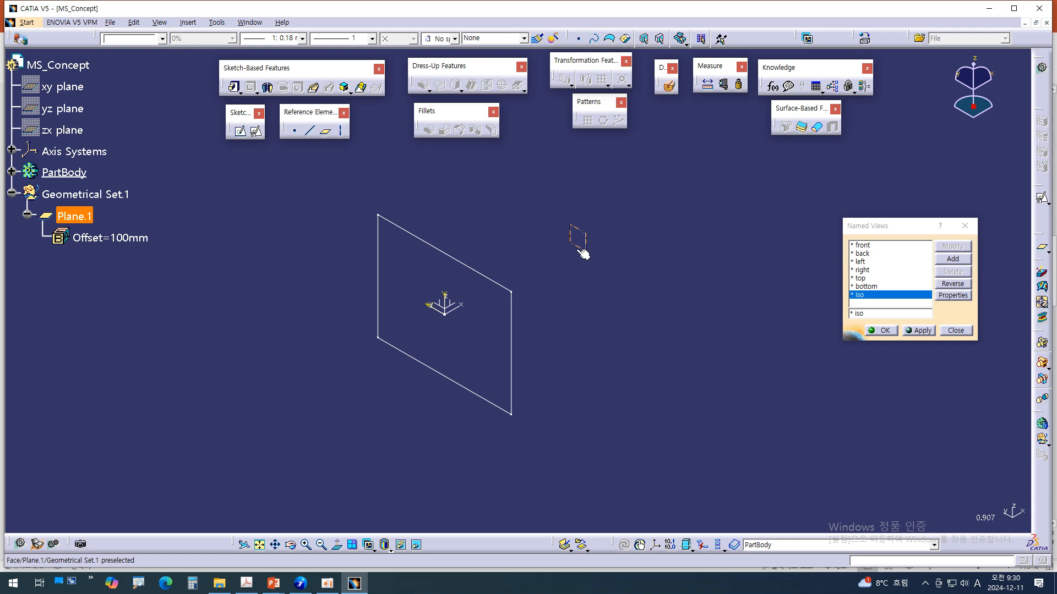
click(867, 270)
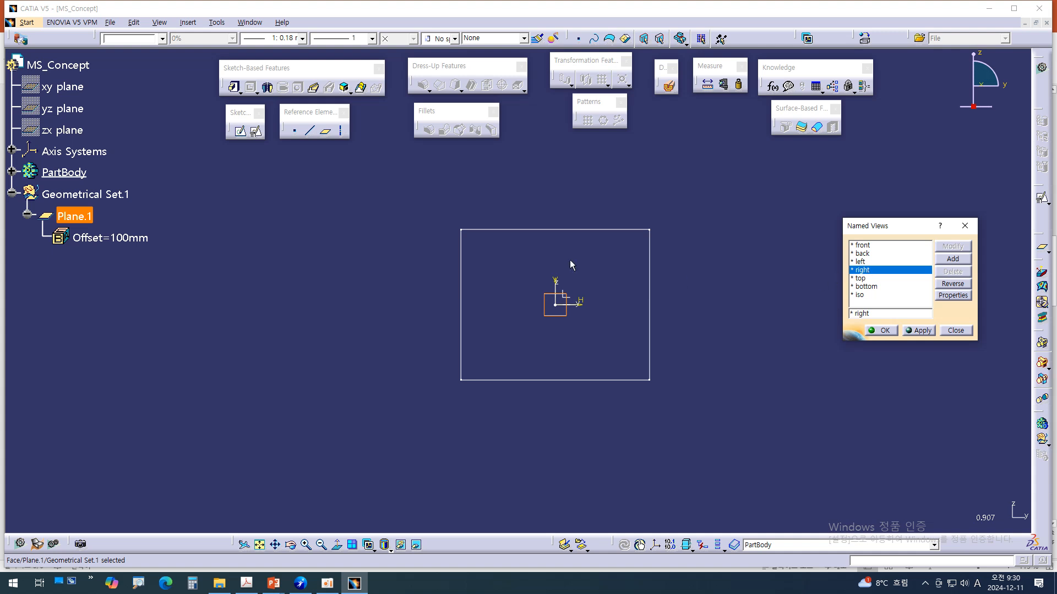
click(255, 131)
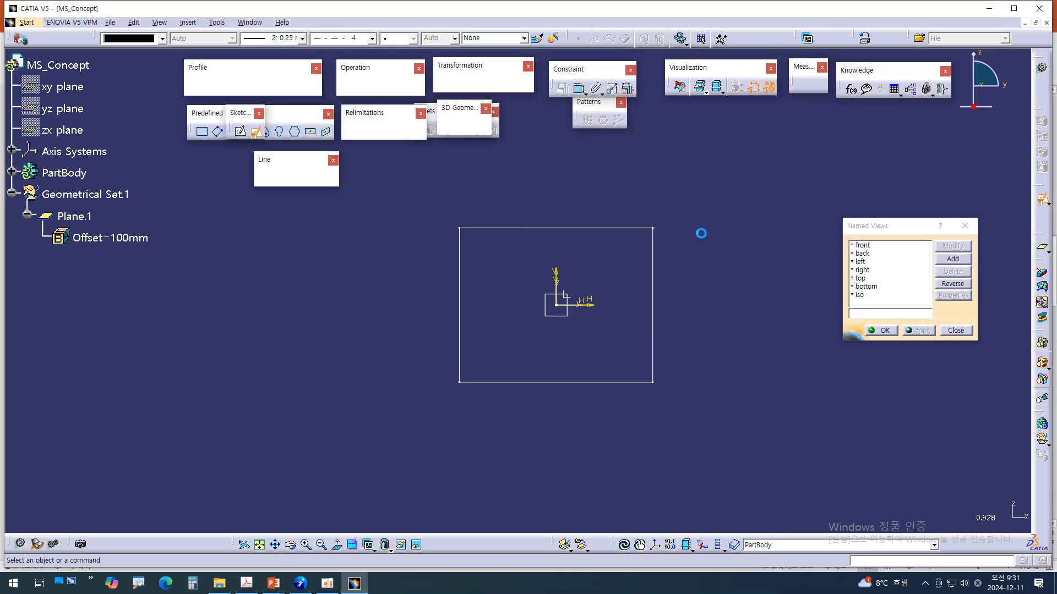
Check the closing point slide in PowerPoint, return to CATIA, and draw a centered rectangle about 59 by 50 mm around the sketch origin
key(alt+Tab)
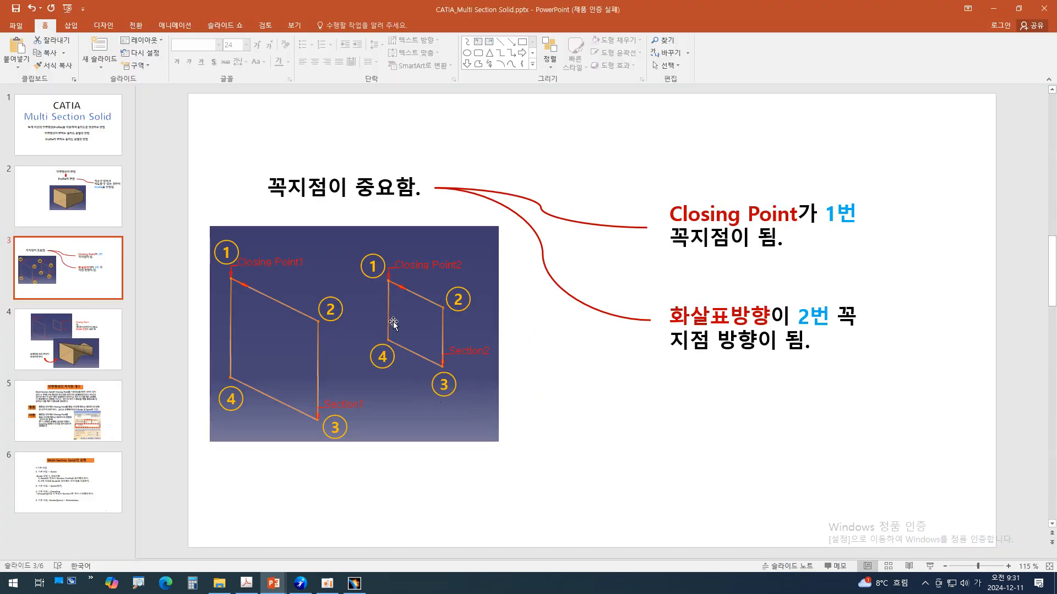
key(alt+Tab)
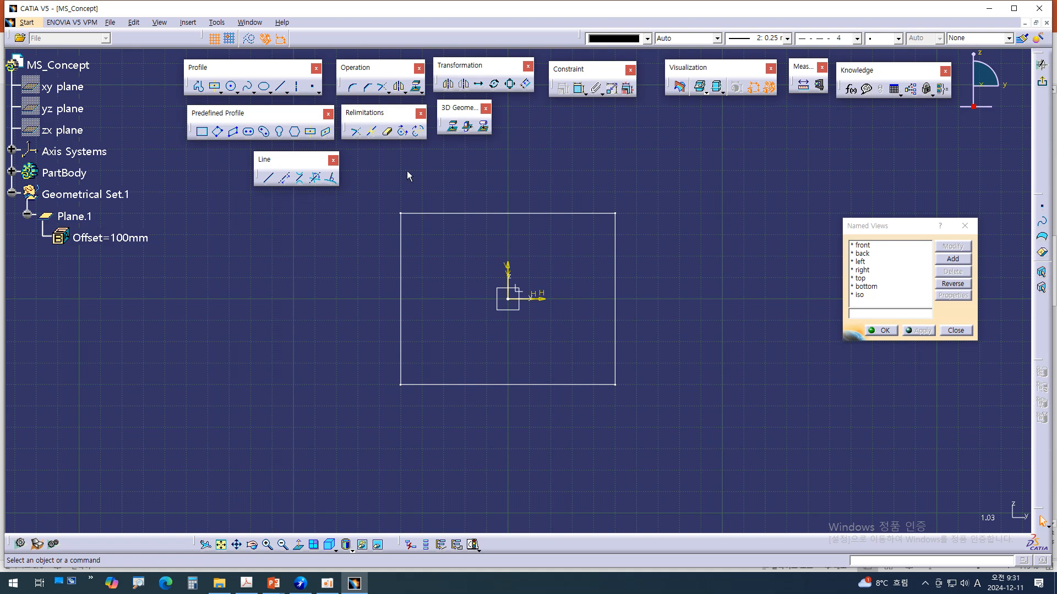
click(313, 133)
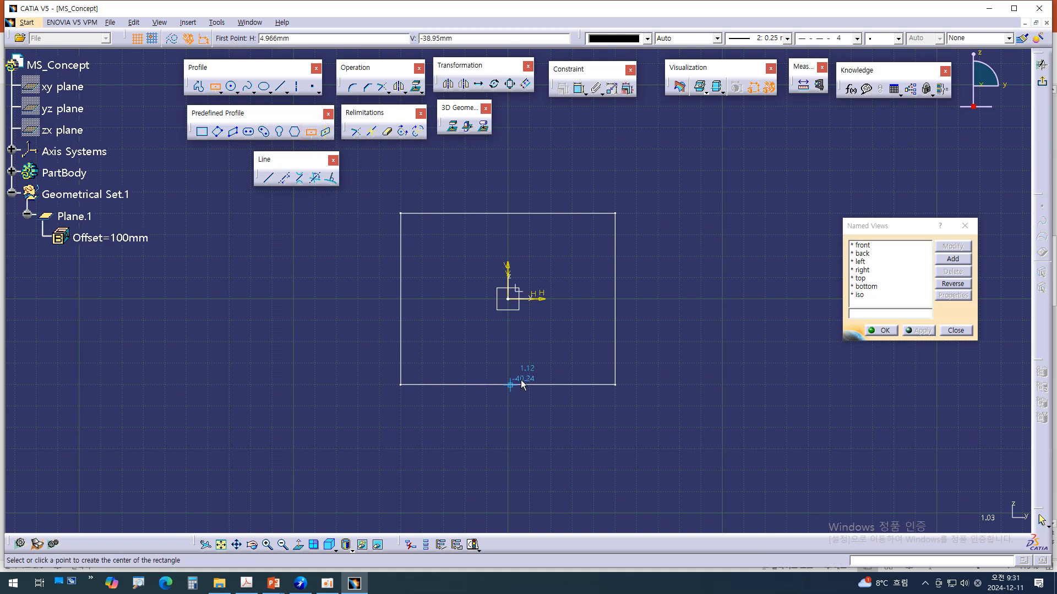
click(510, 300)
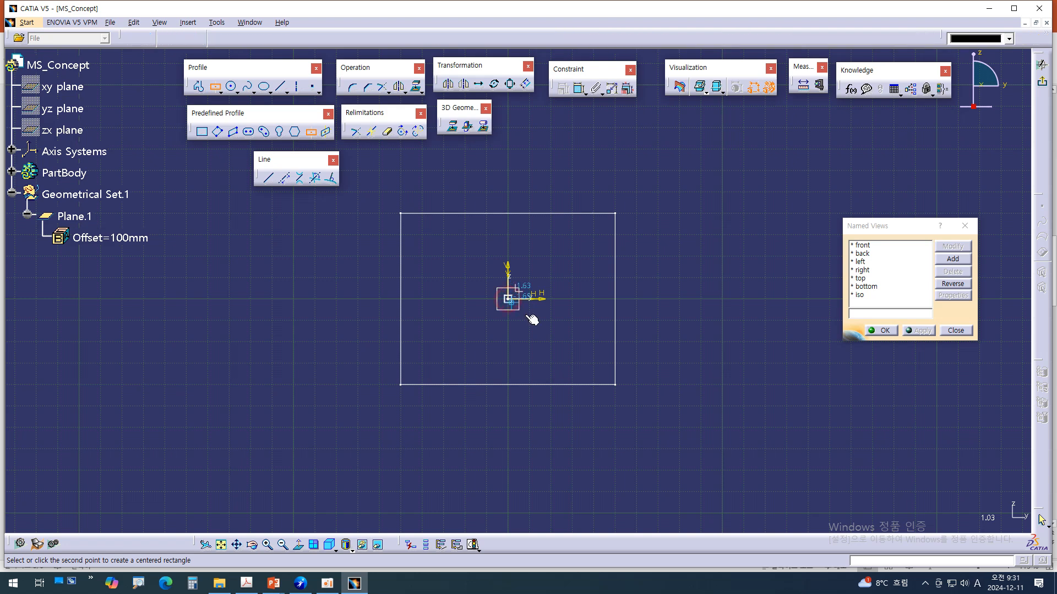
click(569, 349)
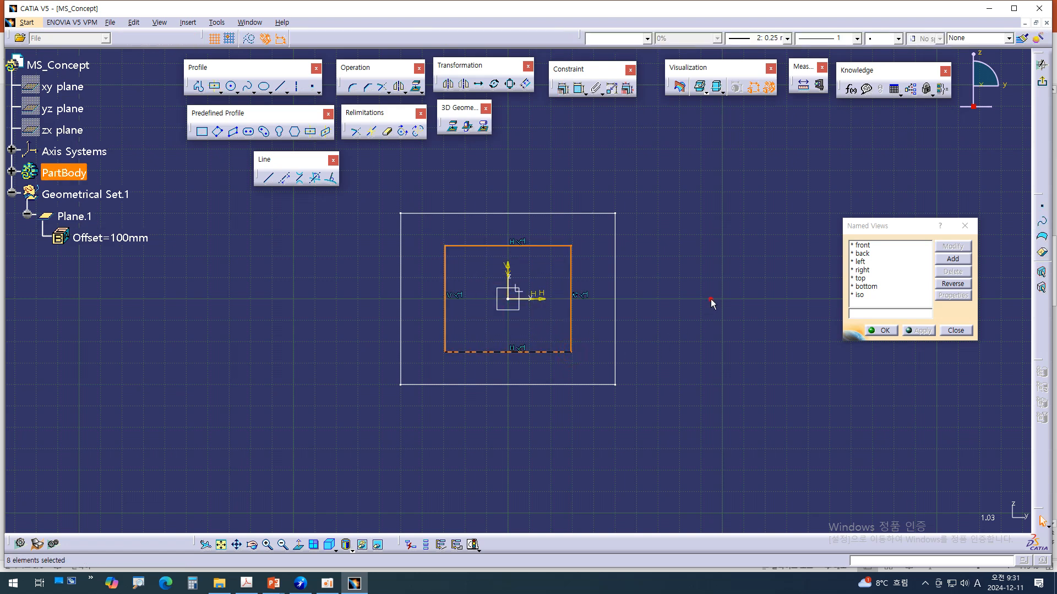
Dimension the distance between the inner rectangle's vertical sides and set the width to 65 mm
click(578, 88)
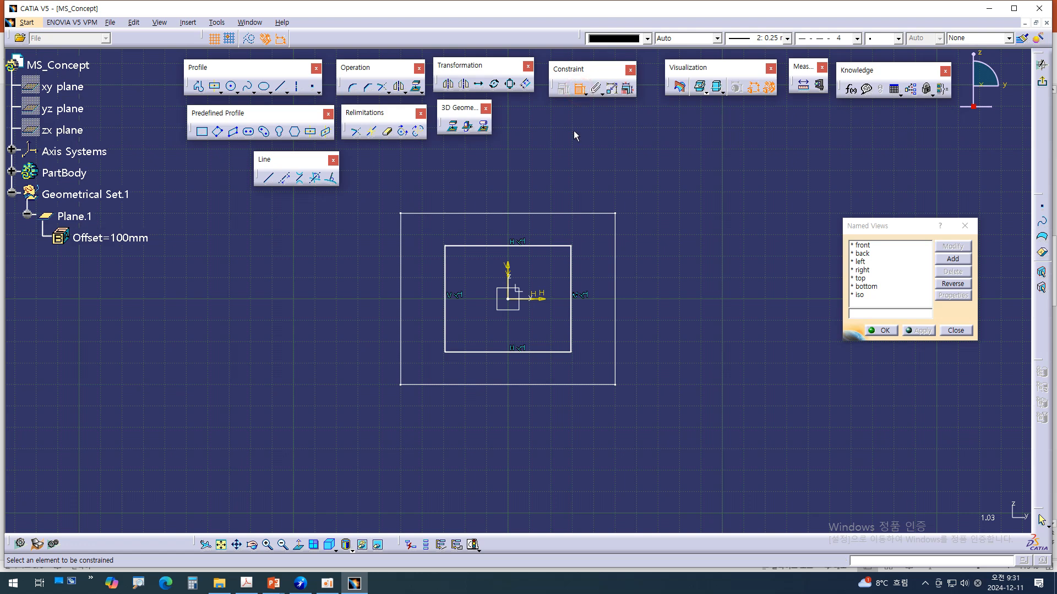
click(445, 325)
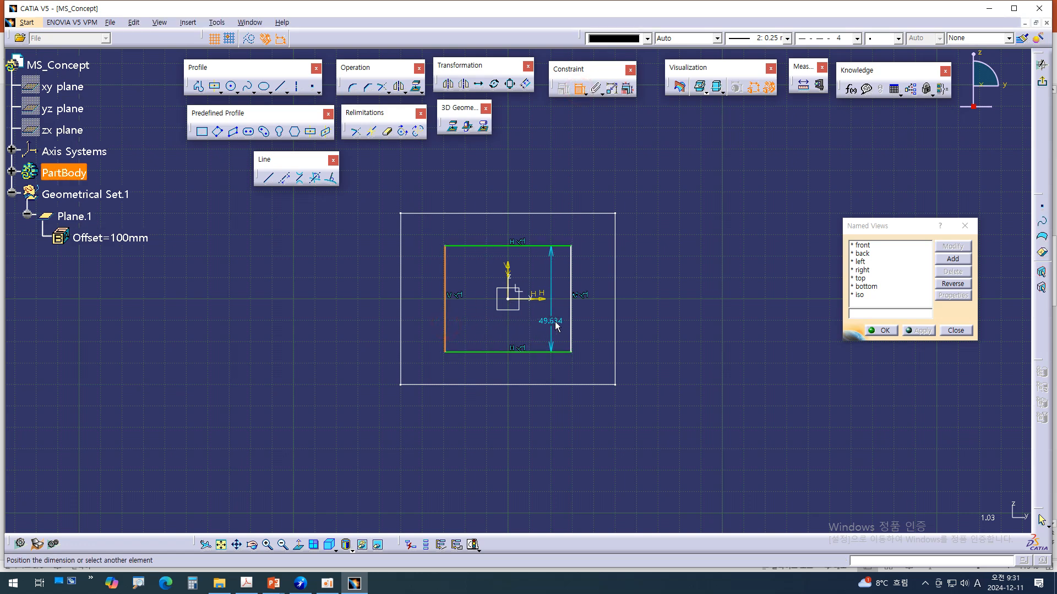
click(573, 315)
click(520, 431)
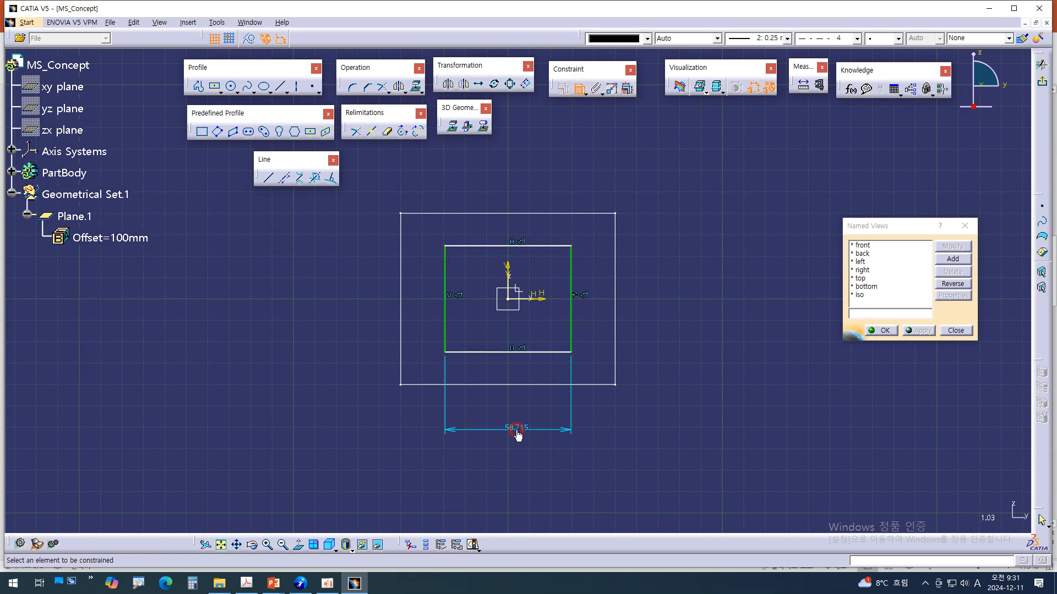
double_click(520, 432)
text(65)
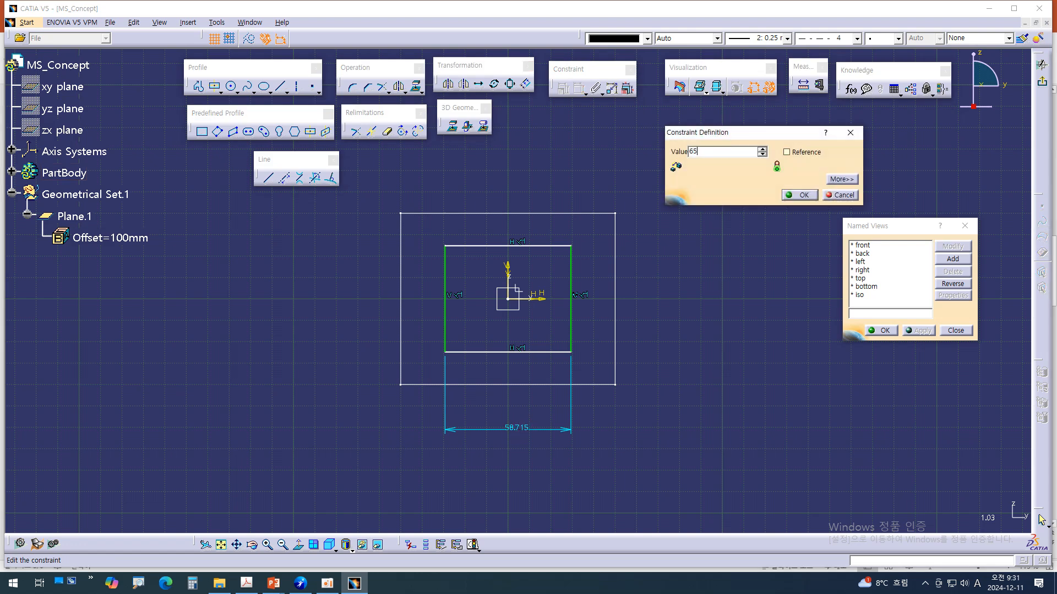
key(Return)
Dimension the distance between the inner rectangle's horizontal sides and set the height to 45 mm
click(542, 246)
click(558, 351)
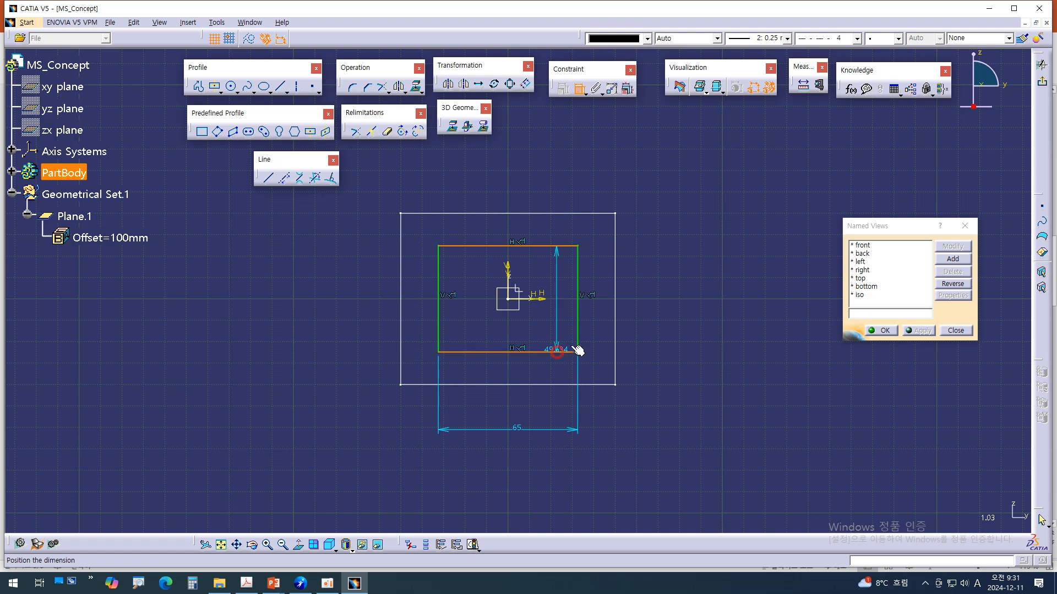
click(672, 301)
double_click(671, 295)
text(45mm)
key(Return)
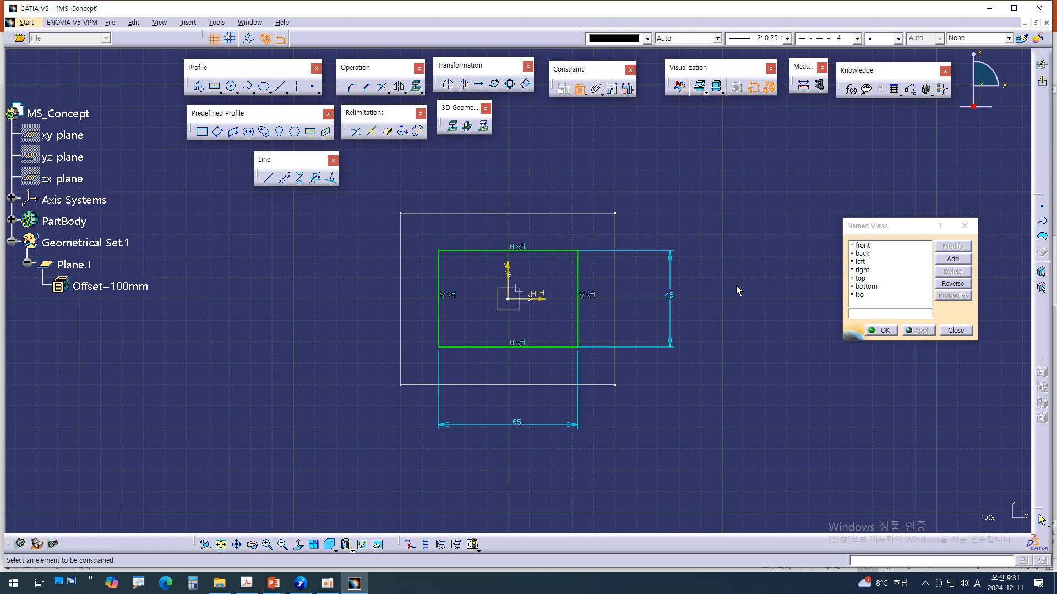
Exit the second profile sketch and show both section profiles in the iso view
click(1044, 85)
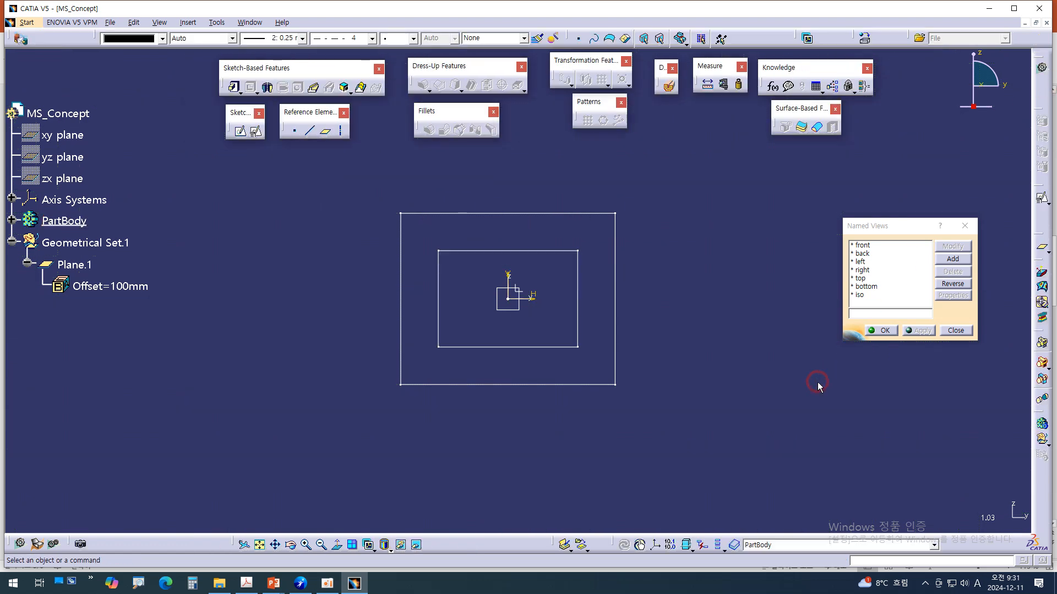
click(860, 296)
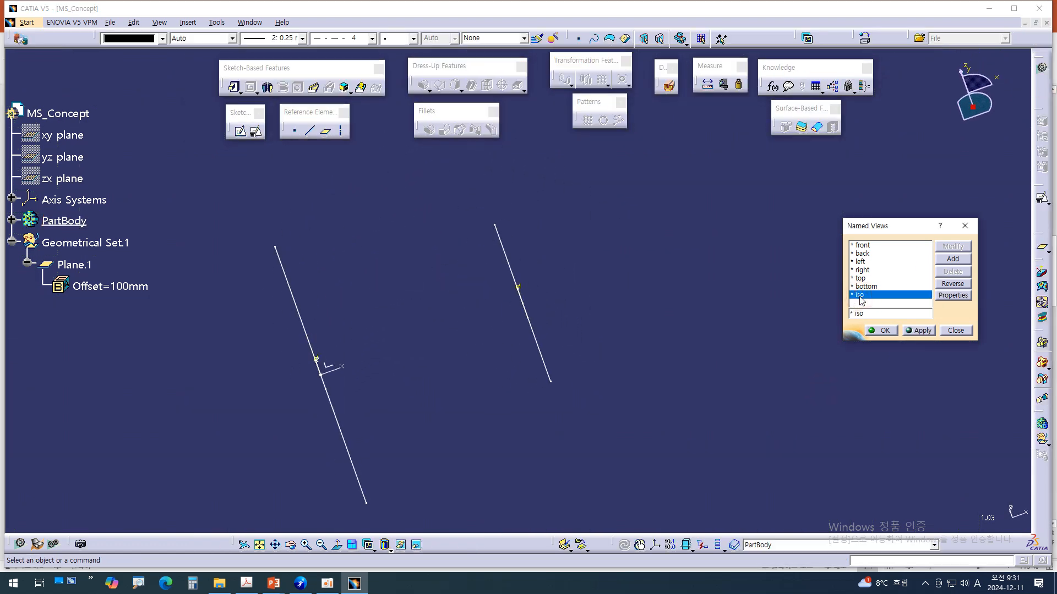
middle_drag(643, 387, 691, 338)
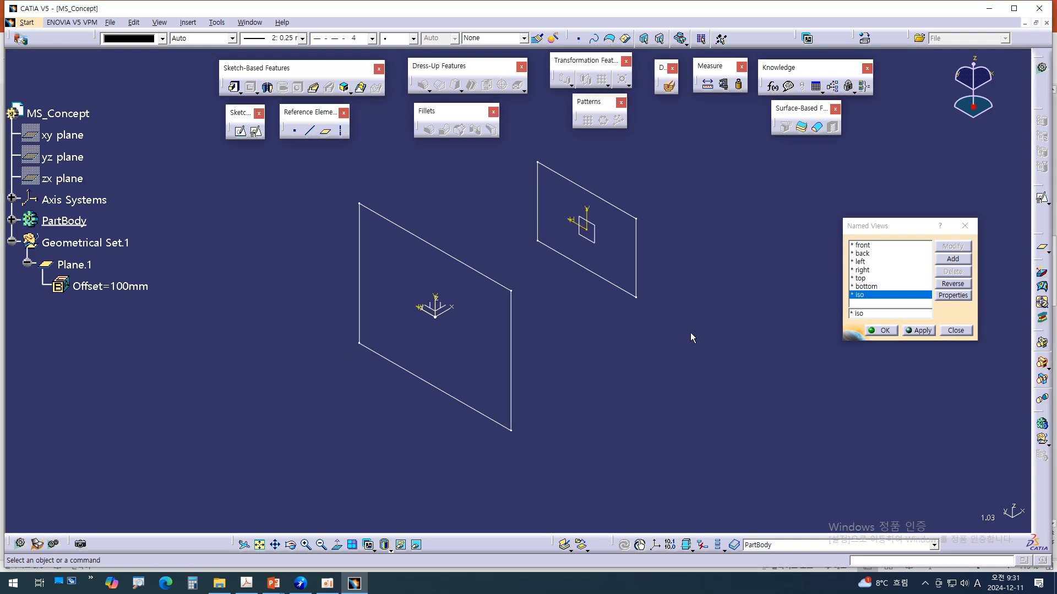
Switch to PowerPoint and compare the two sketched sections with the numbered vertices in the closing point illustration
key(alt+Tab)
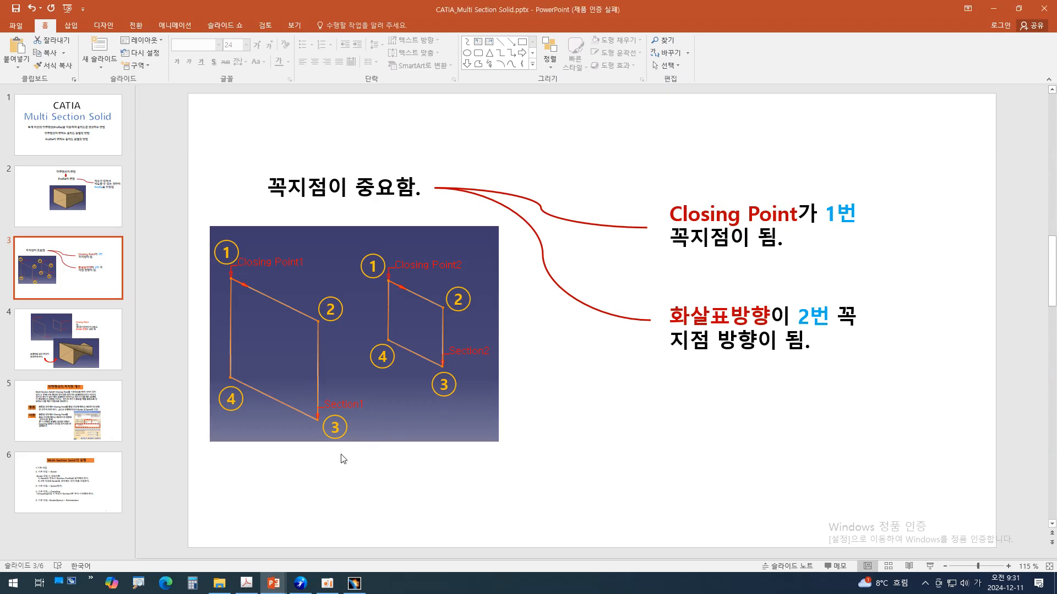
key(ctrl+1)
ctrl+scroll(307, 449, up, 1)
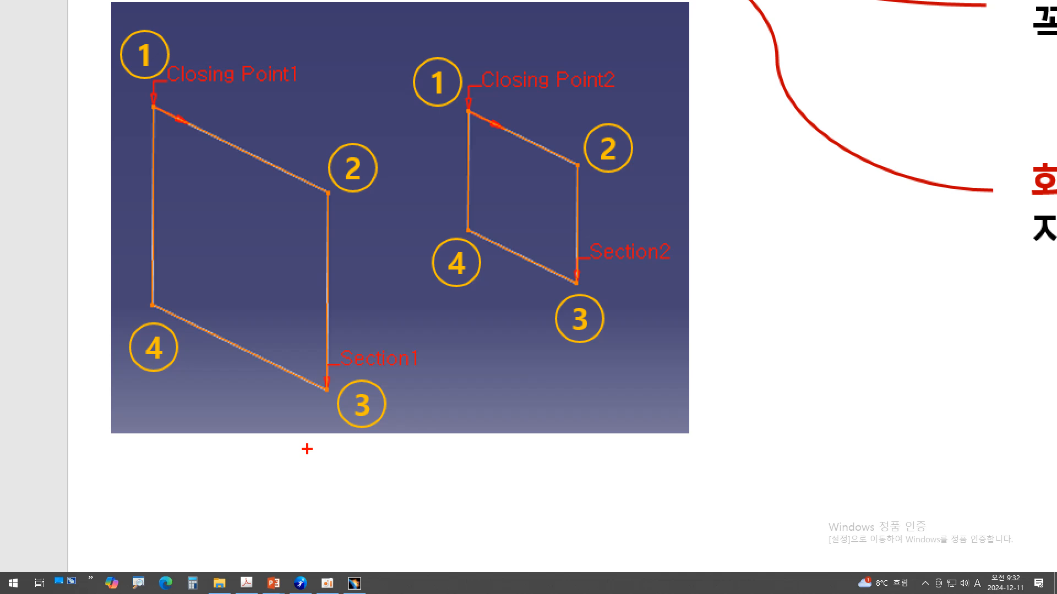
key(Escape)
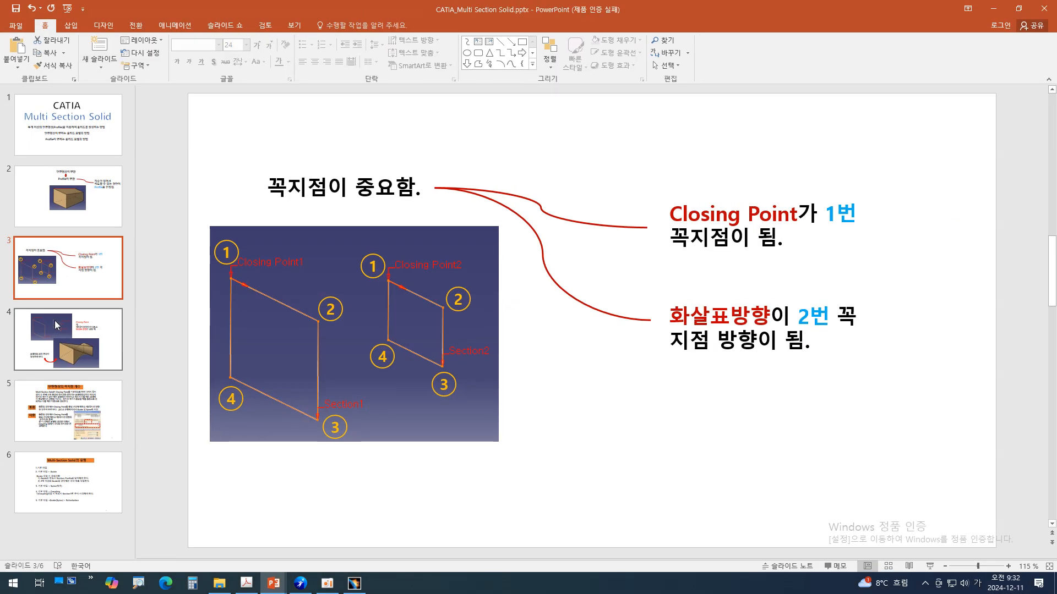
Switch to CATIA.pptx and circle items 1 to 3 of the Multi-Section Solid work order with the screen pen
mouse_move(274, 584)
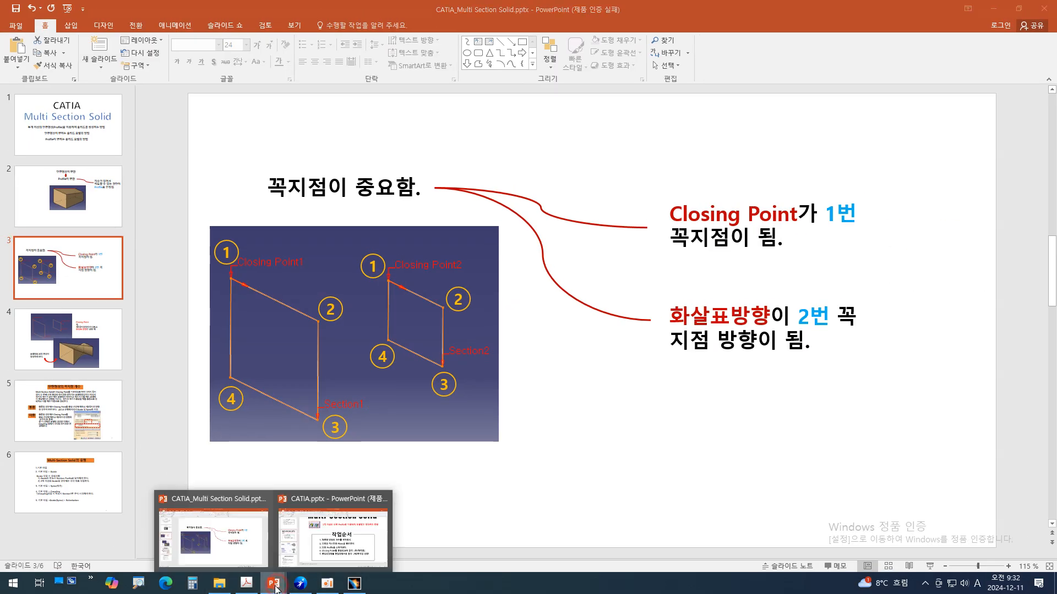
click(333, 558)
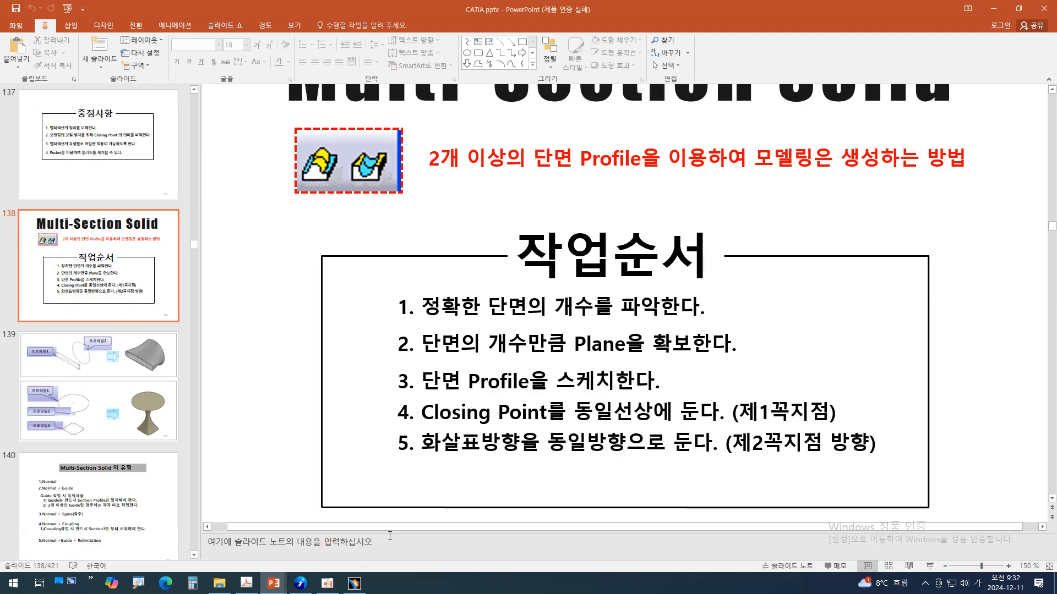
key(ctrl+1)
click(449, 522)
mouse_move(328, 72)
mouse_down()
mouse_move(326, 190)
mouse_move(358, 281)
mouse_move(732, 283)
mouse_move(1024, 241)
mouse_move(1016, 68)
mouse_move(673, 30)
mouse_move(403, 45)
mouse_move(330, 75)
mouse_up()
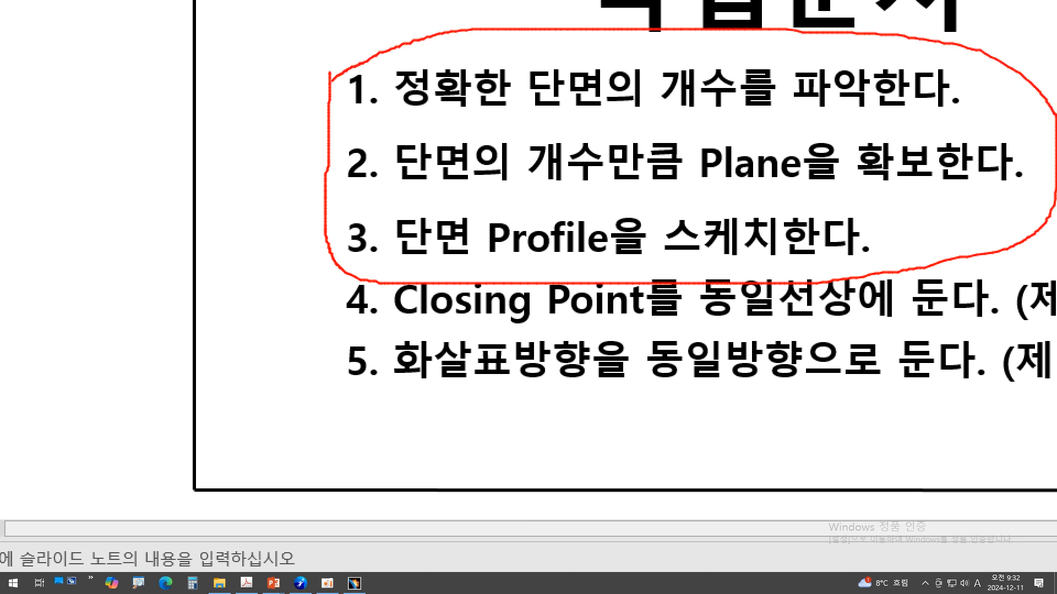
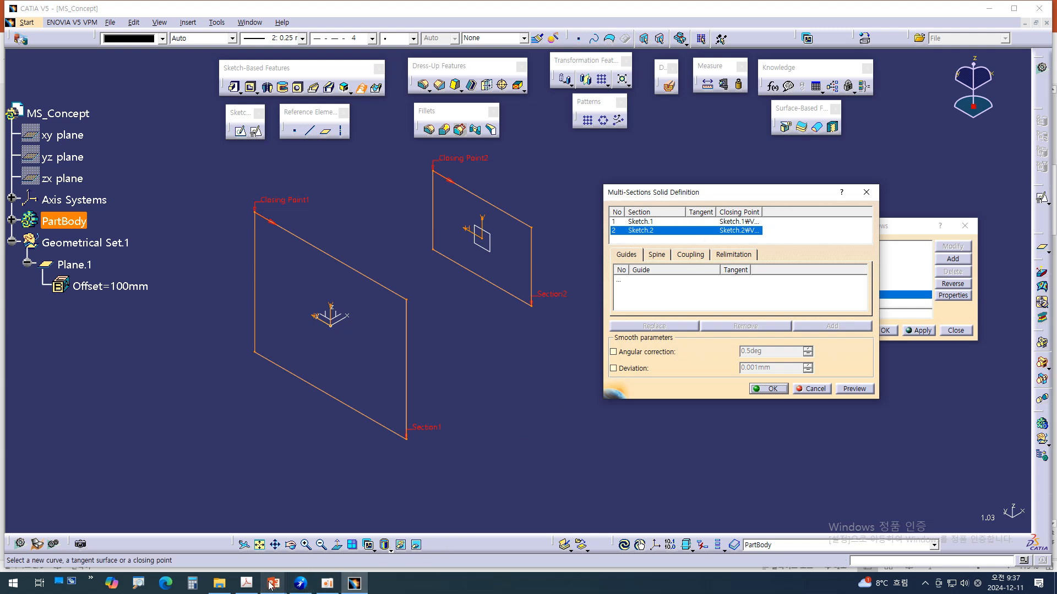
Switch from CATIA to CATIA.pptx, go from the solid types slide back to slide 138, and circle work order items 1 to 3
mouse_move(270, 586)
click(330, 547)
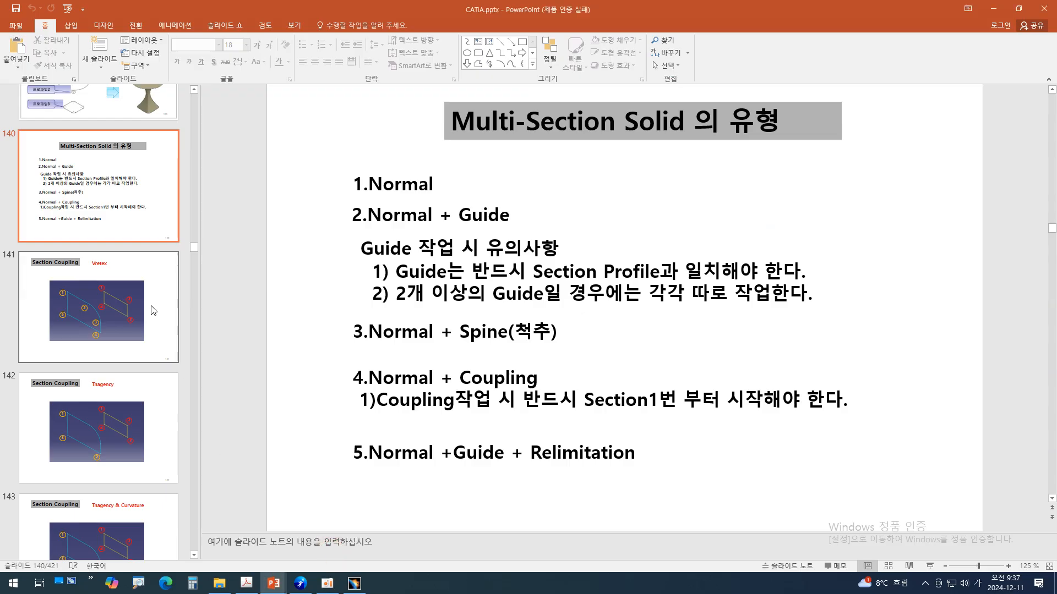
scroll(157, 320, up, 5)
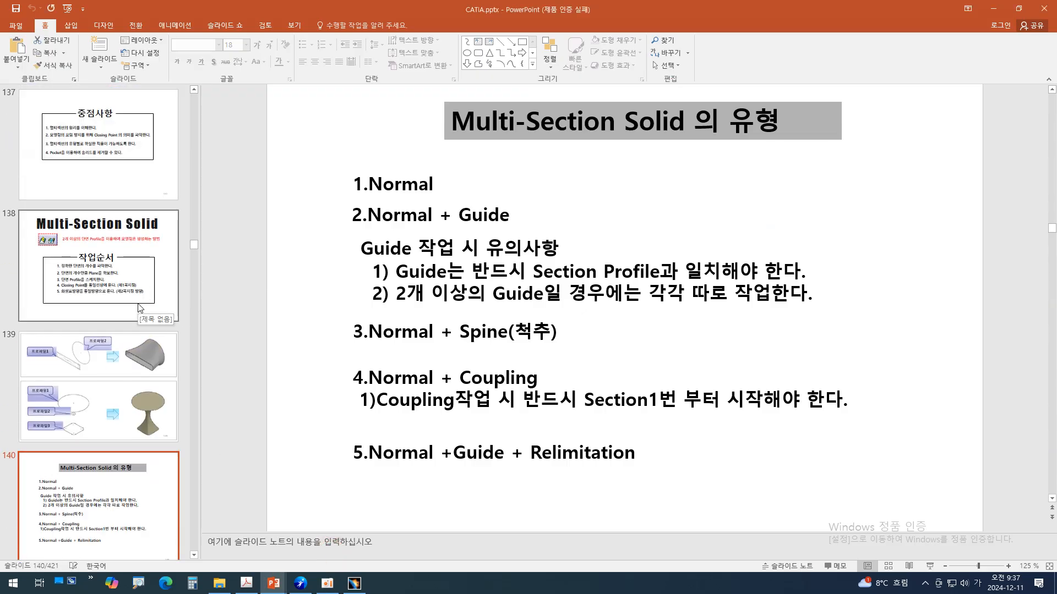
click(140, 307)
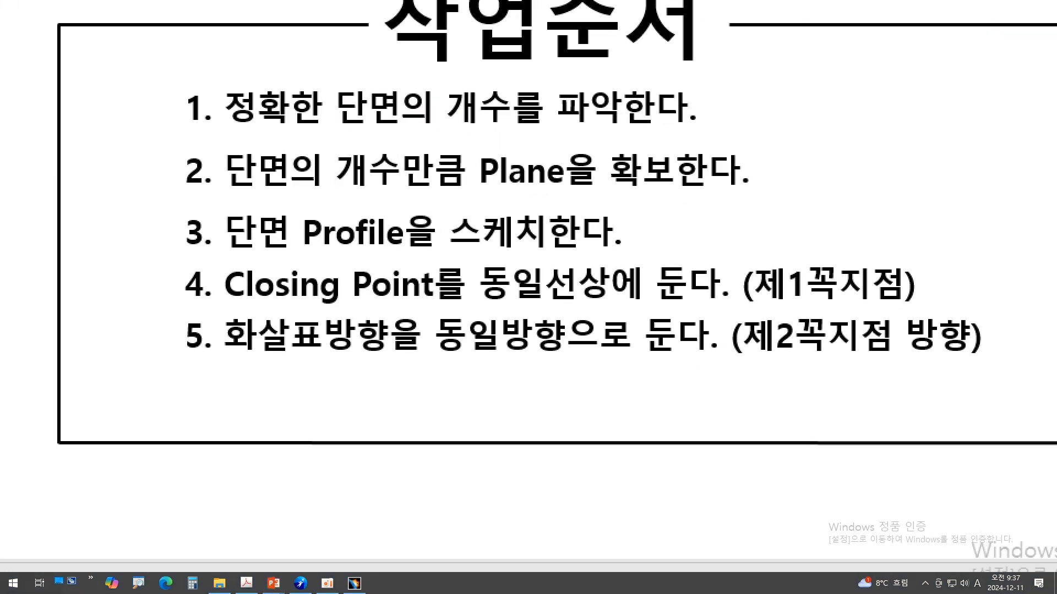
mouse_move(215, 77)
mouse_down()
mouse_move(178, 160)
mouse_move(374, 270)
mouse_move(701, 242)
mouse_move(710, 109)
mouse_move(295, 83)
mouse_move(203, 101)
mouse_up()
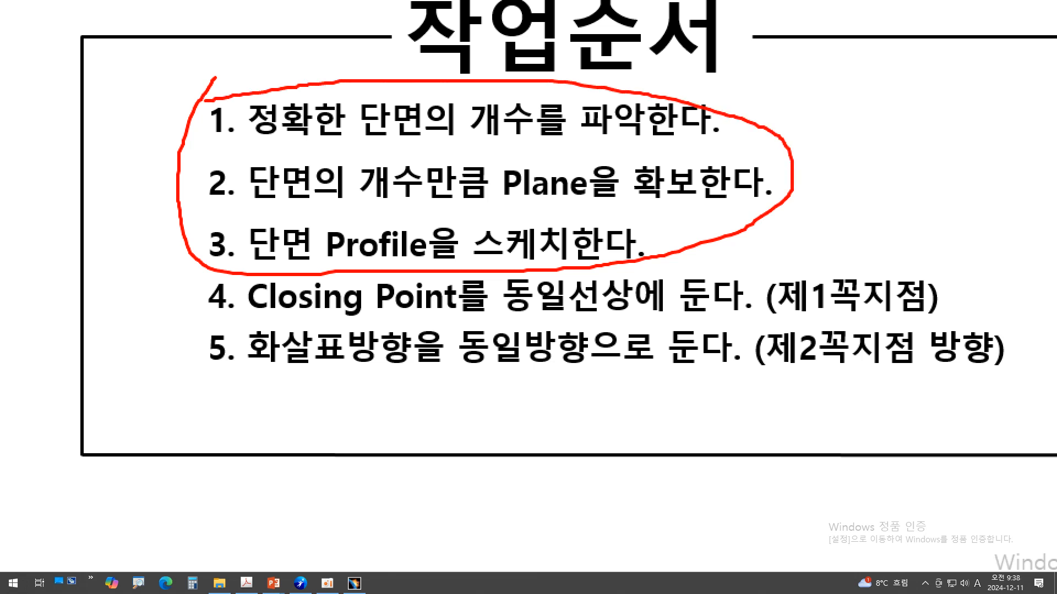
Underline and circle work order items 4 and 5 with the screen pen, end the slide markup, and switch to CATIA
mouse_move(98, 322)
mouse_down()
mouse_move(152, 300)
mouse_move(141, 355)
mouse_move(160, 318)
mouse_up()
drag(151, 374, 137, 410)
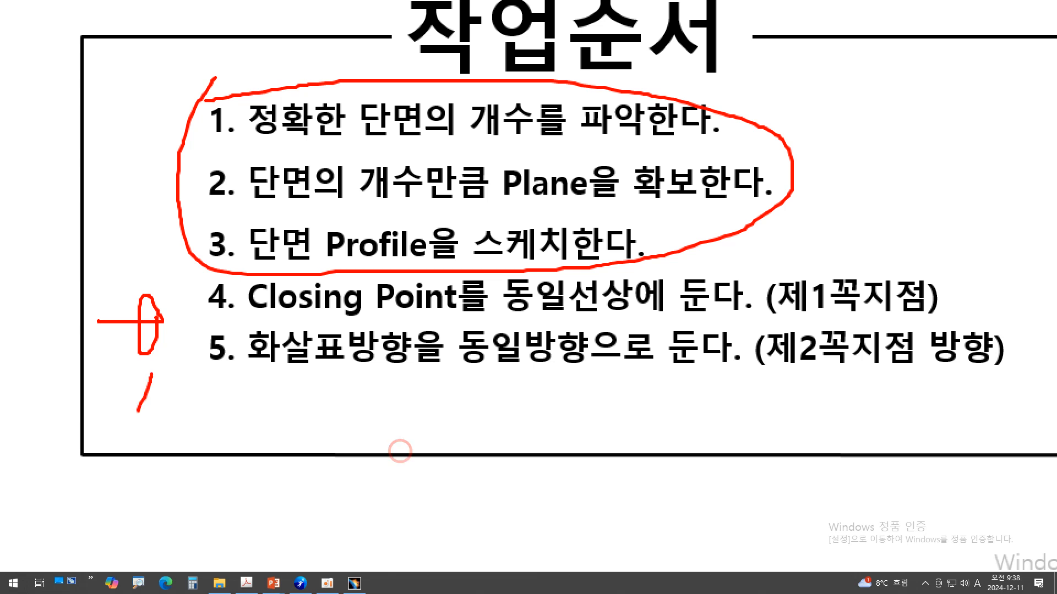
drag(200, 502, 192, 431)
mouse_move(254, 318)
mouse_down()
mouse_move(638, 323)
mouse_move(737, 258)
mouse_move(487, 271)
mouse_move(736, 317)
mouse_move(668, 276)
mouse_up()
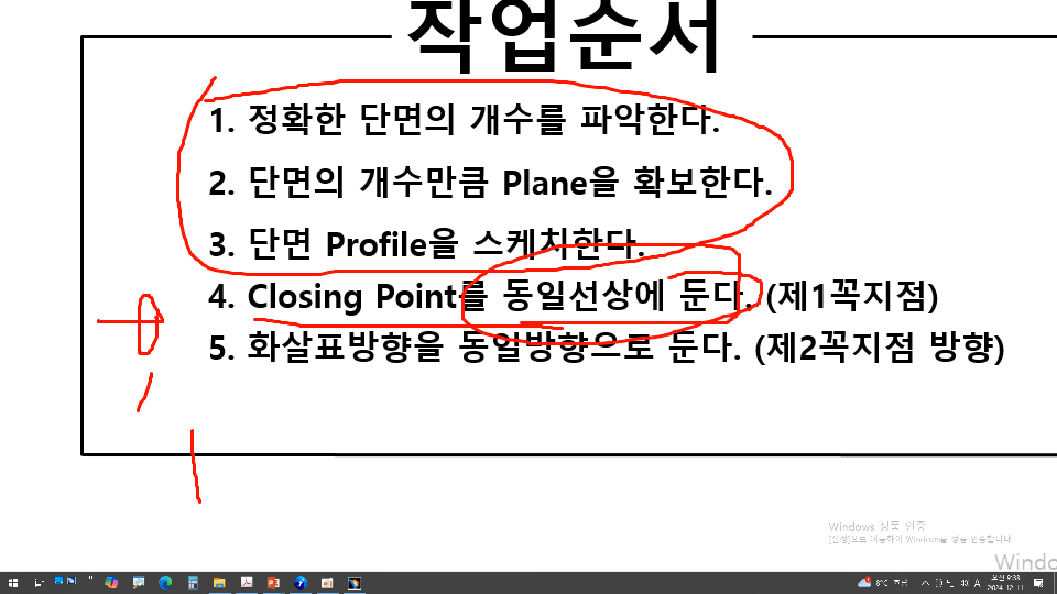
drag(254, 379, 665, 382)
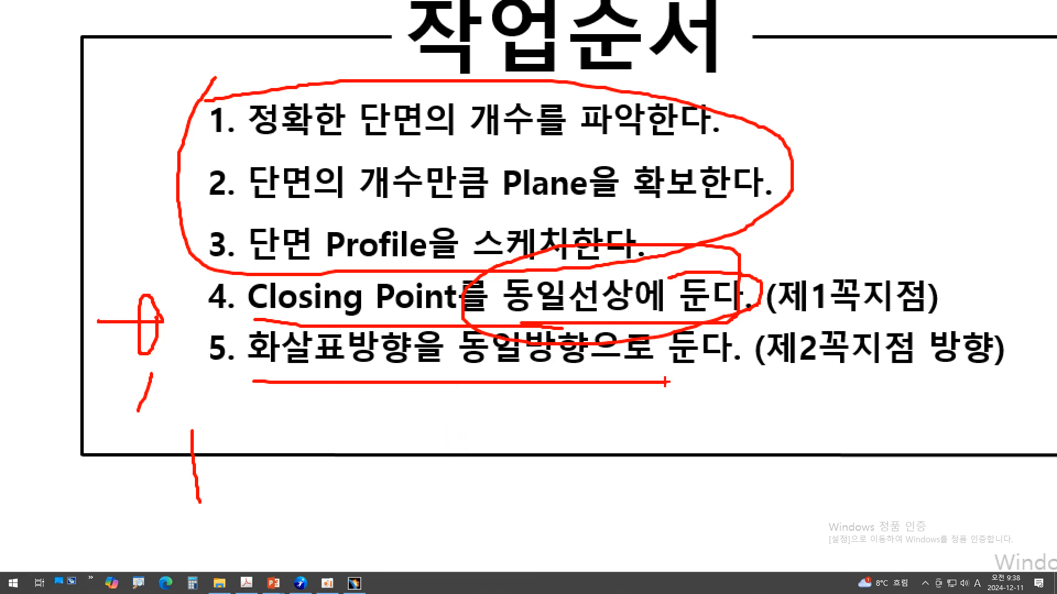
mouse_move(1020, 314)
mouse_down()
mouse_move(997, 291)
mouse_move(763, 259)
mouse_move(237, 266)
mouse_move(228, 385)
mouse_move(872, 391)
mouse_up()
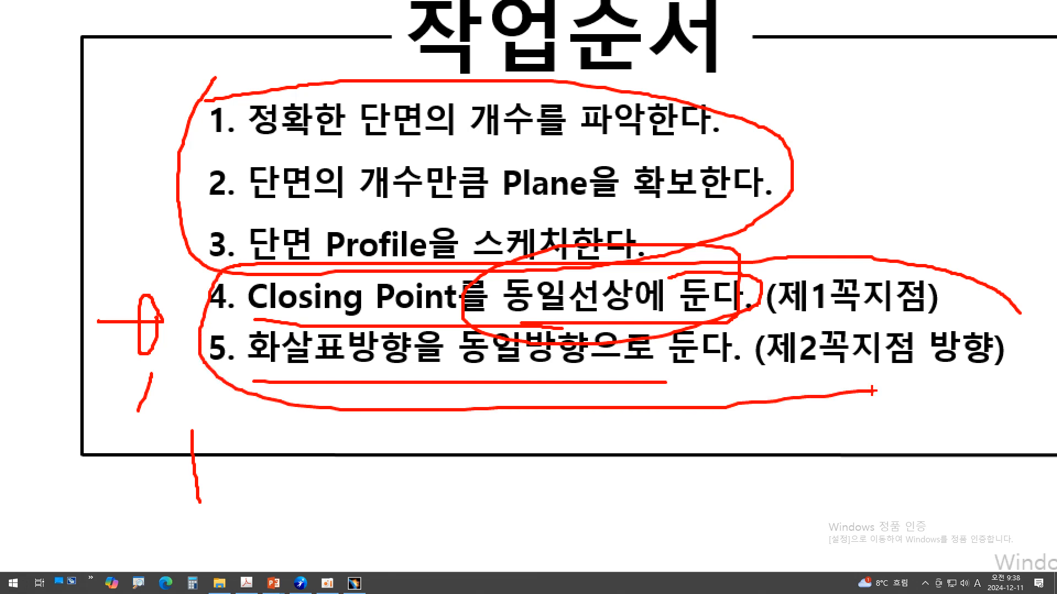
key(Escape)
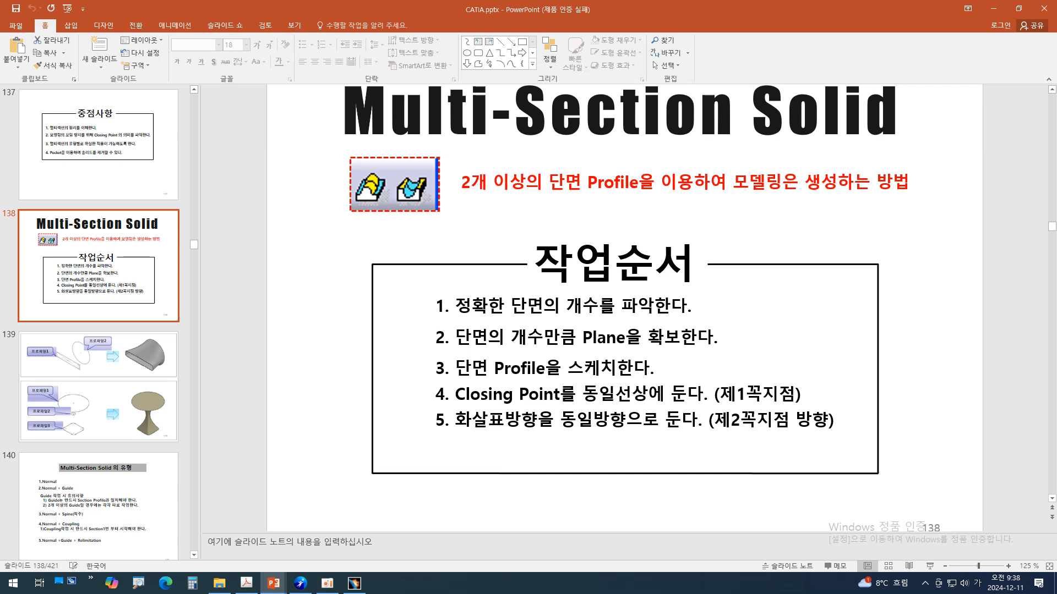
click(354, 583)
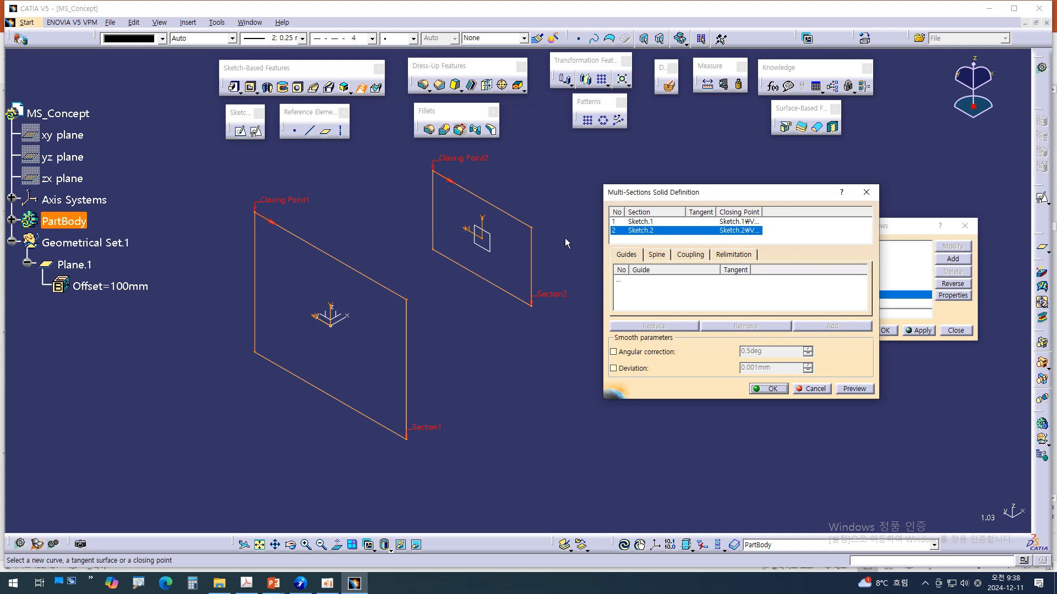
Preview the multi-section solid and mark both closing points and the two upper connecting edges with the screen pen
click(847, 390)
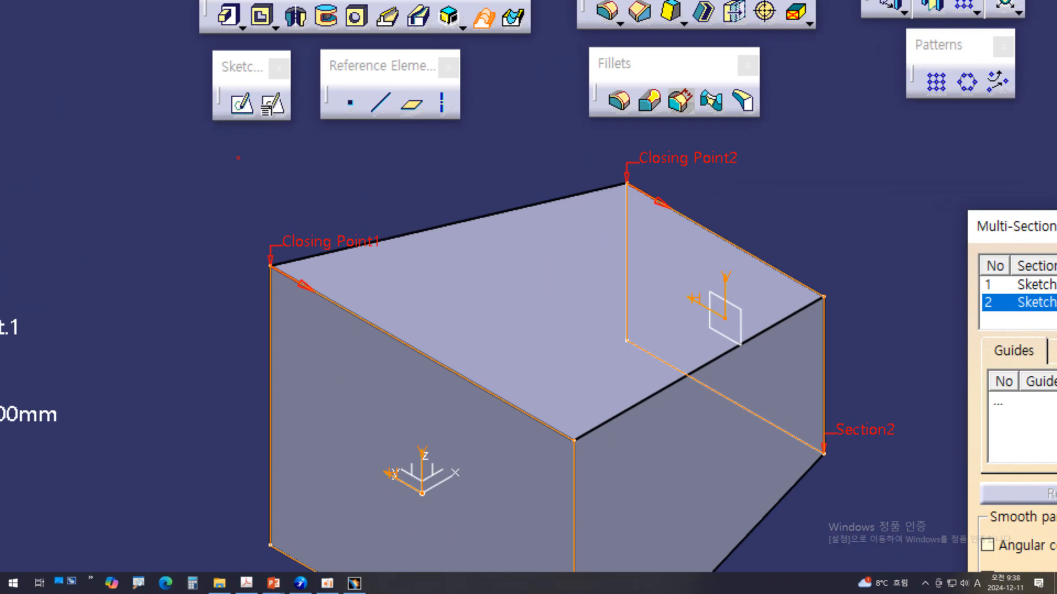
mouse_move(274, 253)
mouse_down()
mouse_move(267, 281)
mouse_move(273, 263)
mouse_up()
drag(627, 175, 633, 182)
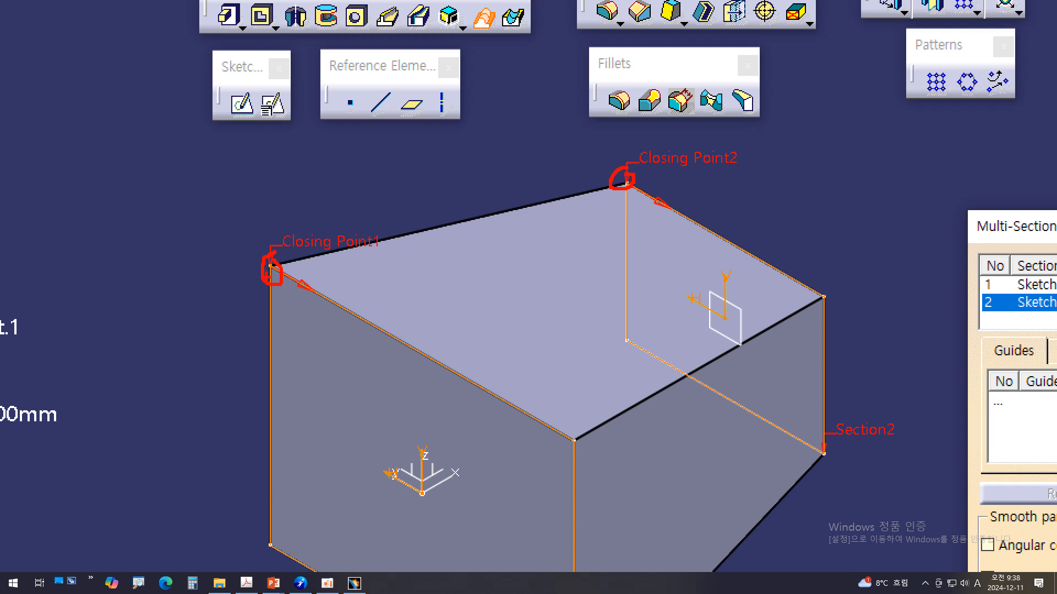
drag(278, 265, 619, 185)
mouse_move(573, 428)
mouse_down()
mouse_move(563, 445)
mouse_move(827, 300)
mouse_up()
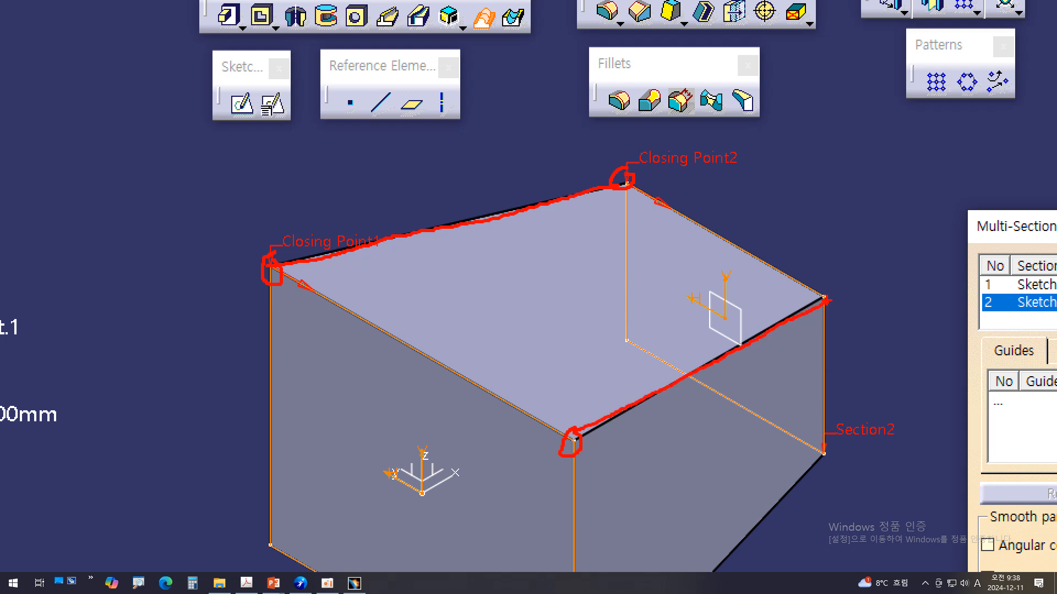
key(Escape)
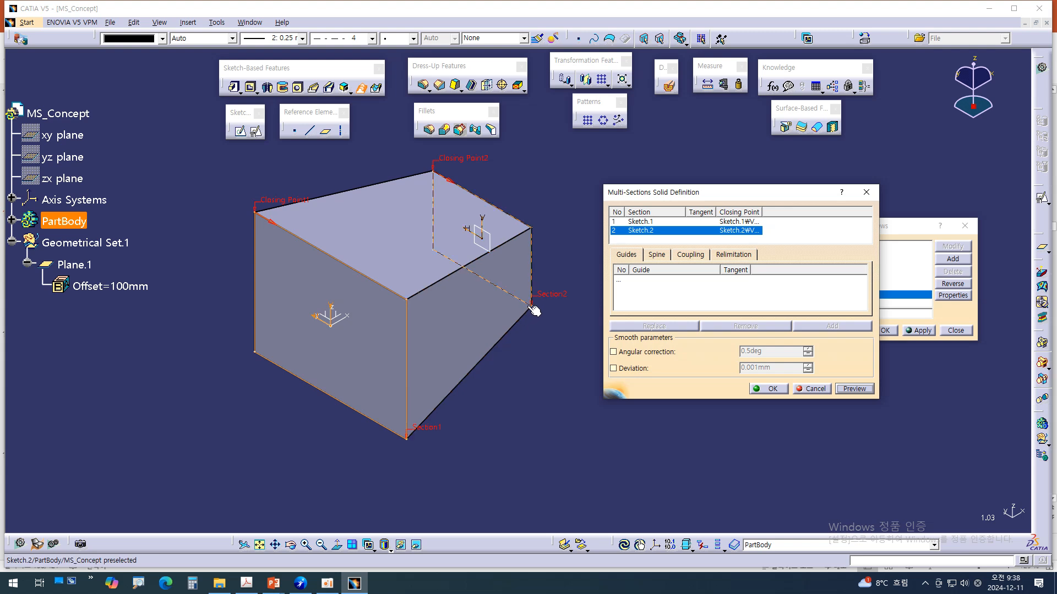
Inspect the previewed solid from several angles and cancel the multi-section solid definition
middle_drag(275, 394, 538, 399)
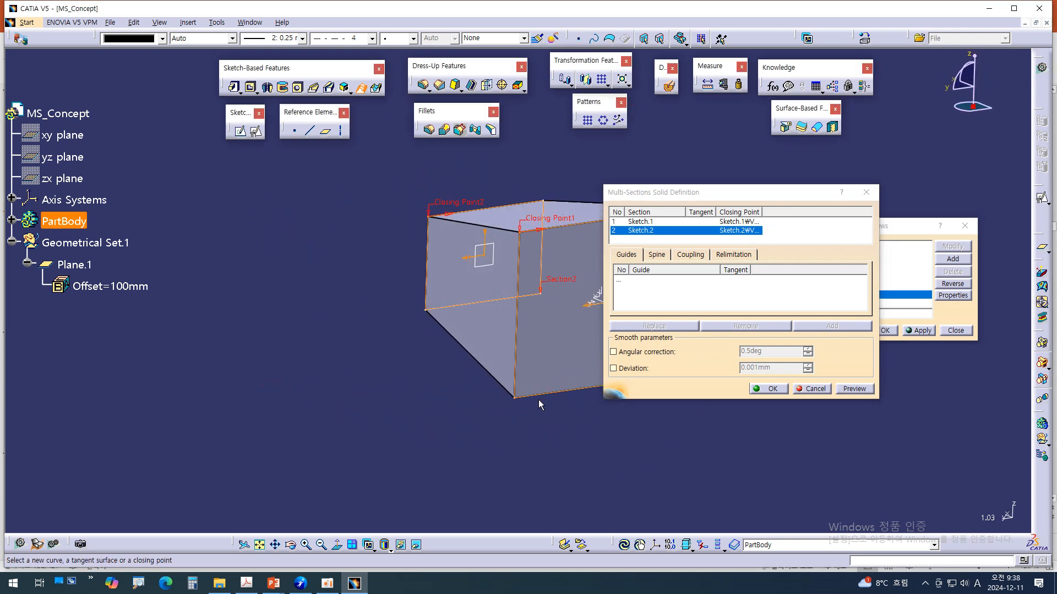
middle_drag(459, 388, 396, 385)
middle_drag(574, 432, 498, 438)
middle_drag(574, 389, 600, 431)
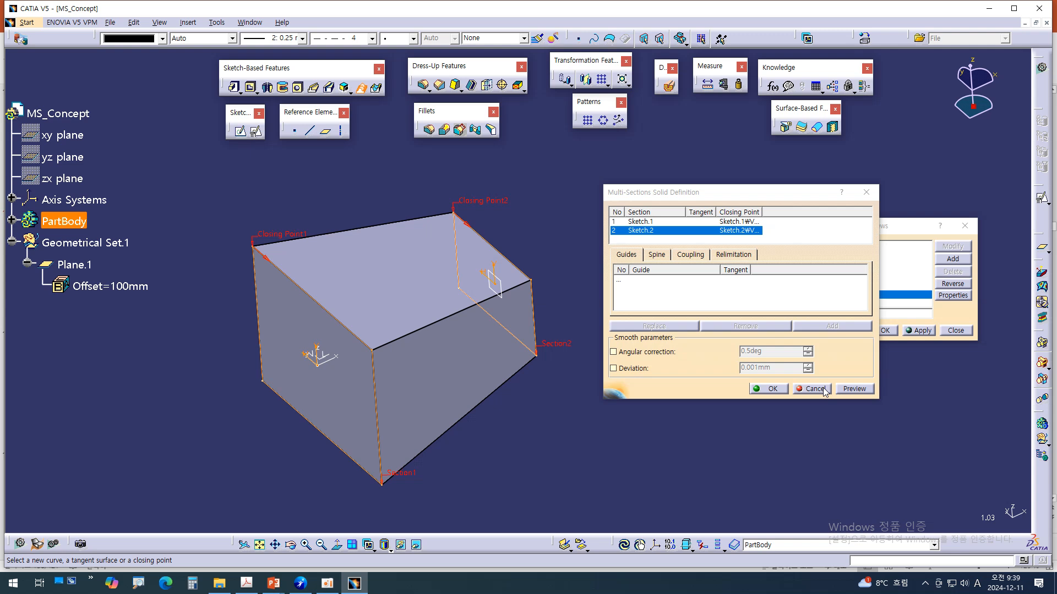
click(823, 390)
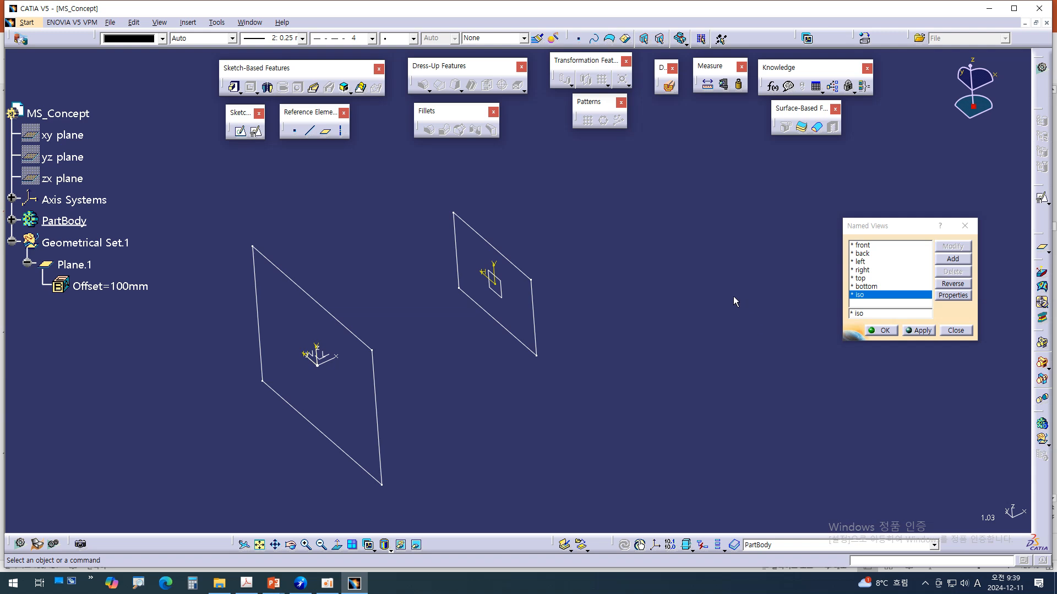
Start a new multi-section solid with the large rectangle Sketch.1 and the small rectangle Sketch.2 as sections
middle_drag(576, 216, 592, 182)
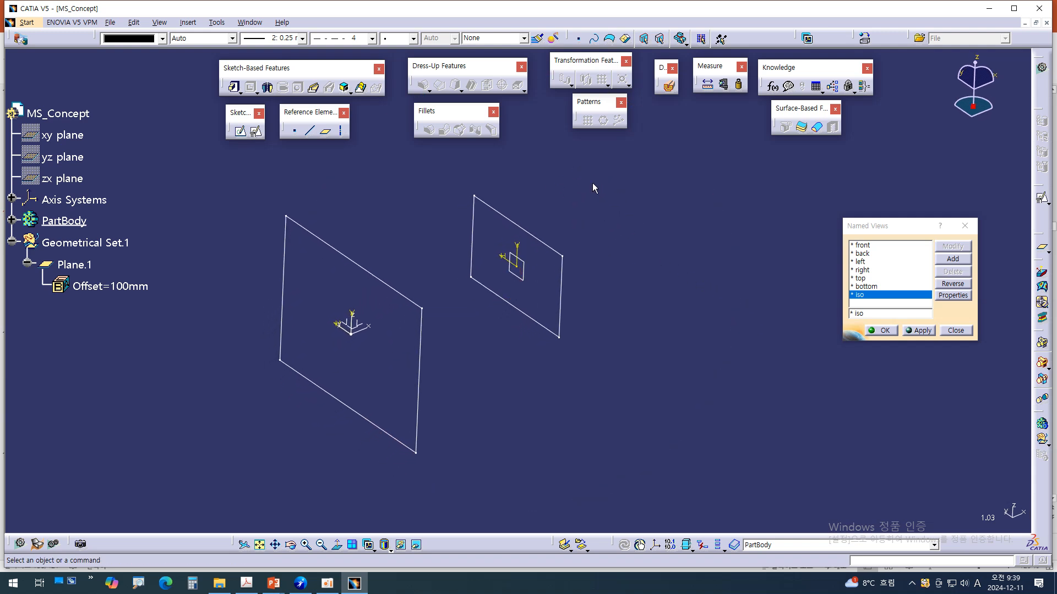
click(360, 87)
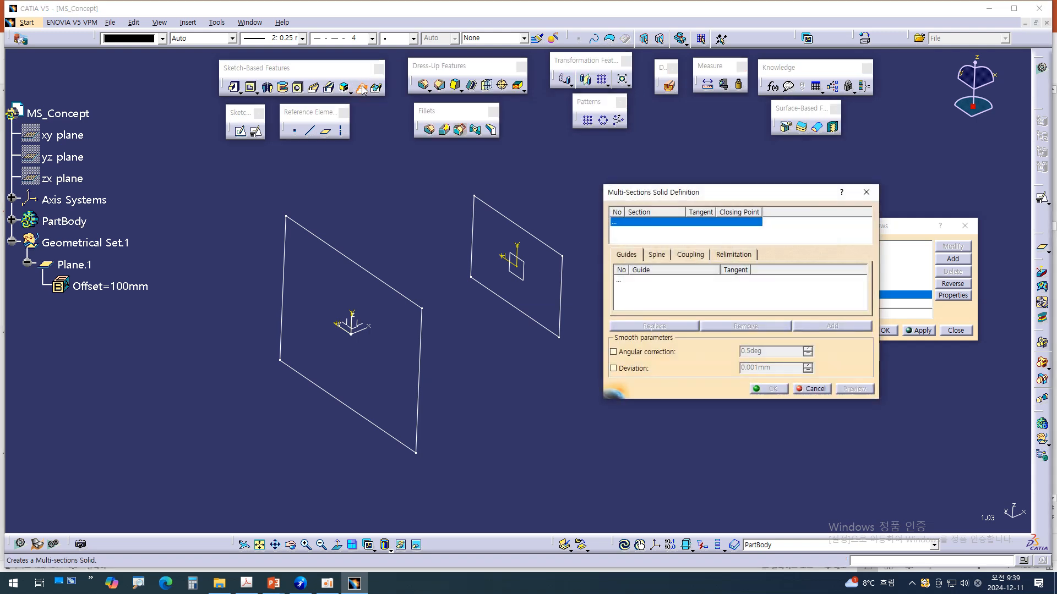
click(338, 251)
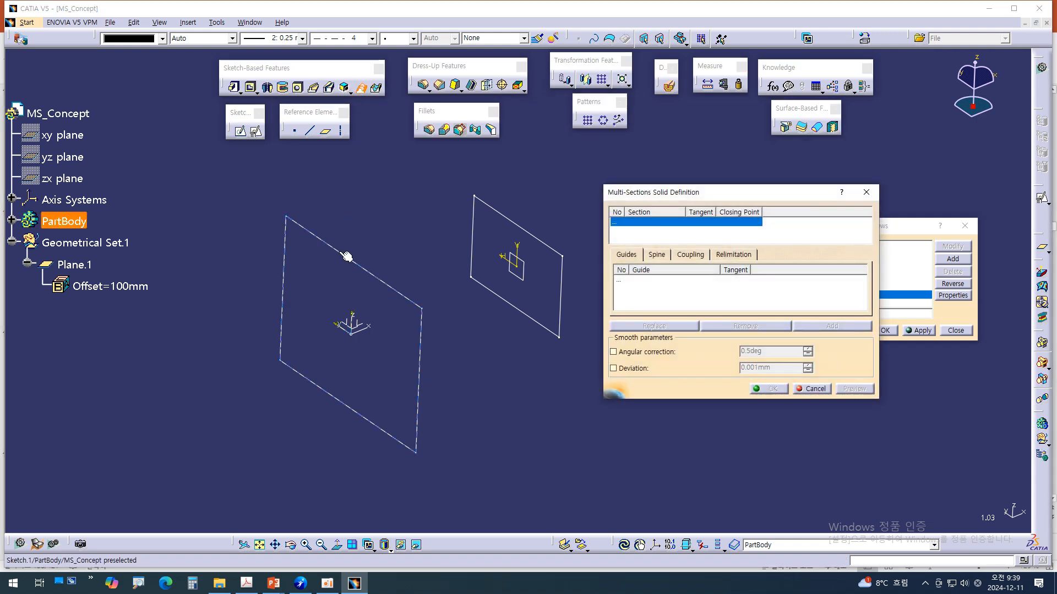
middle_drag(398, 195, 382, 203)
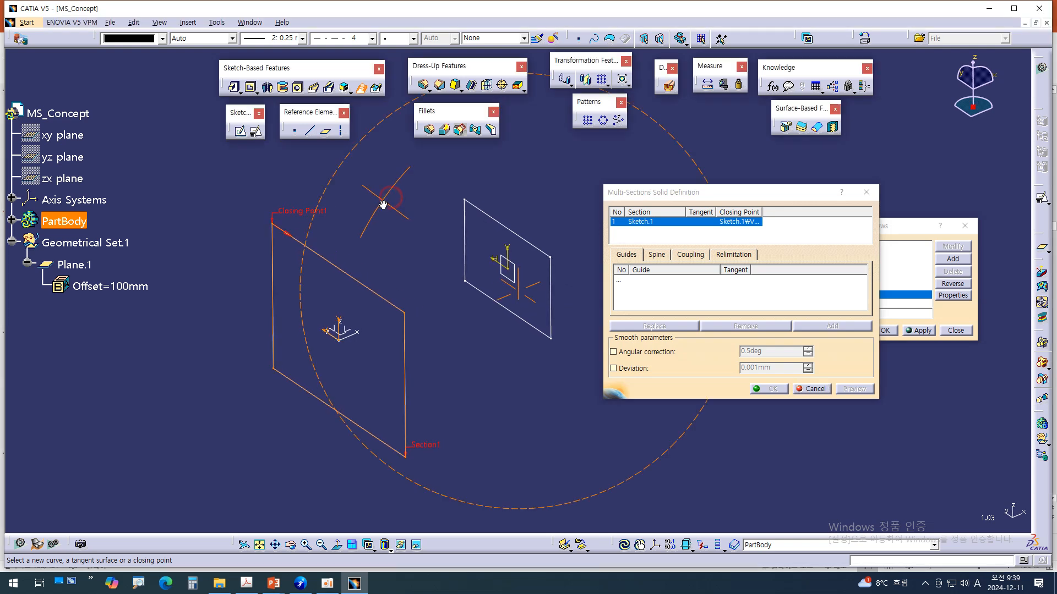
click(479, 212)
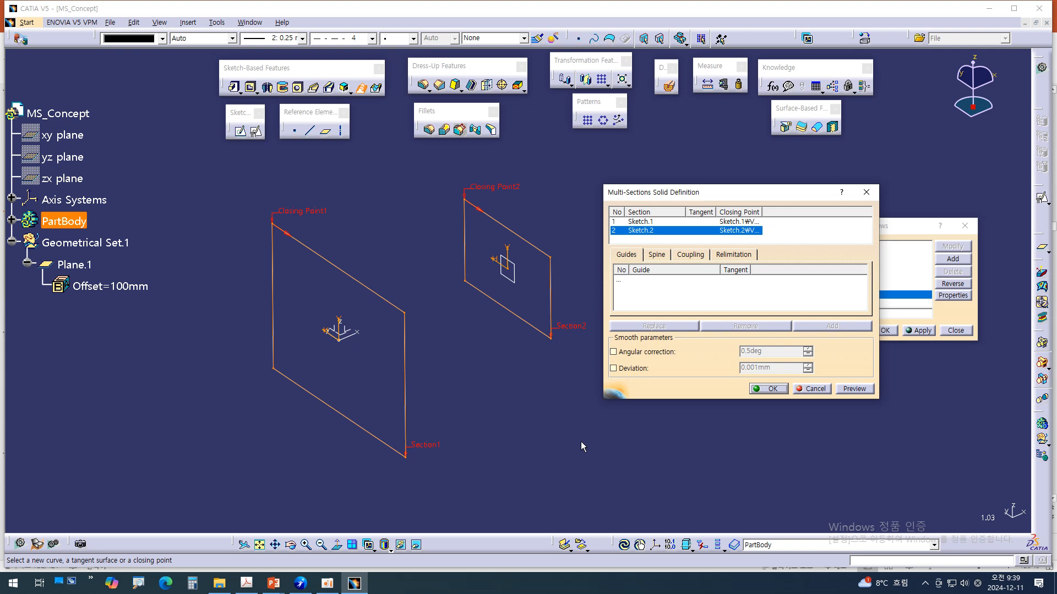
middle_drag(562, 425, 566, 368)
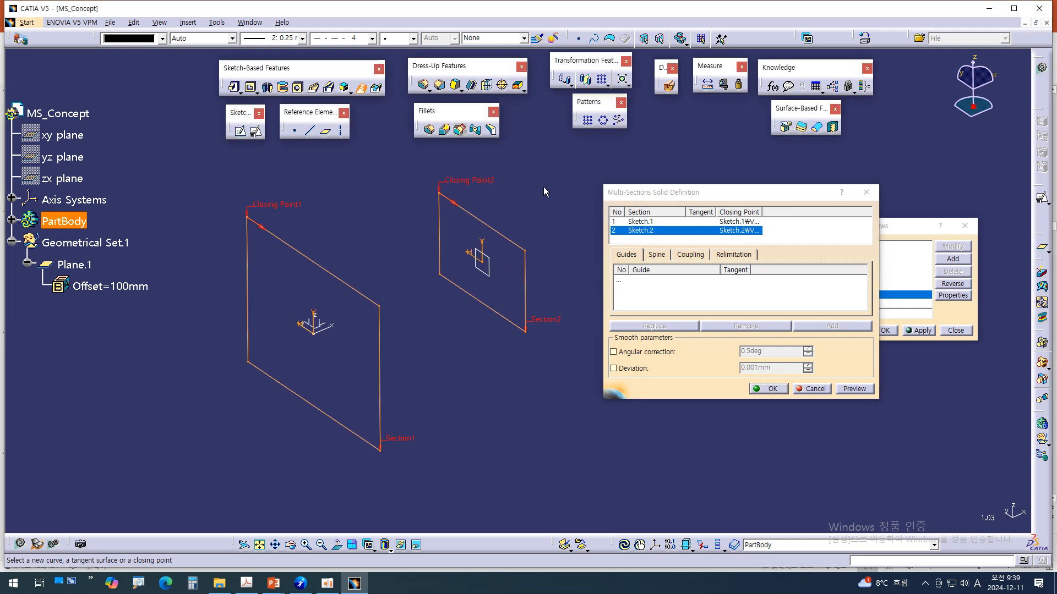
Replace Closing Point2 with the upper-right vertex of the Sketch.2 rectangle
right_click(484, 185)
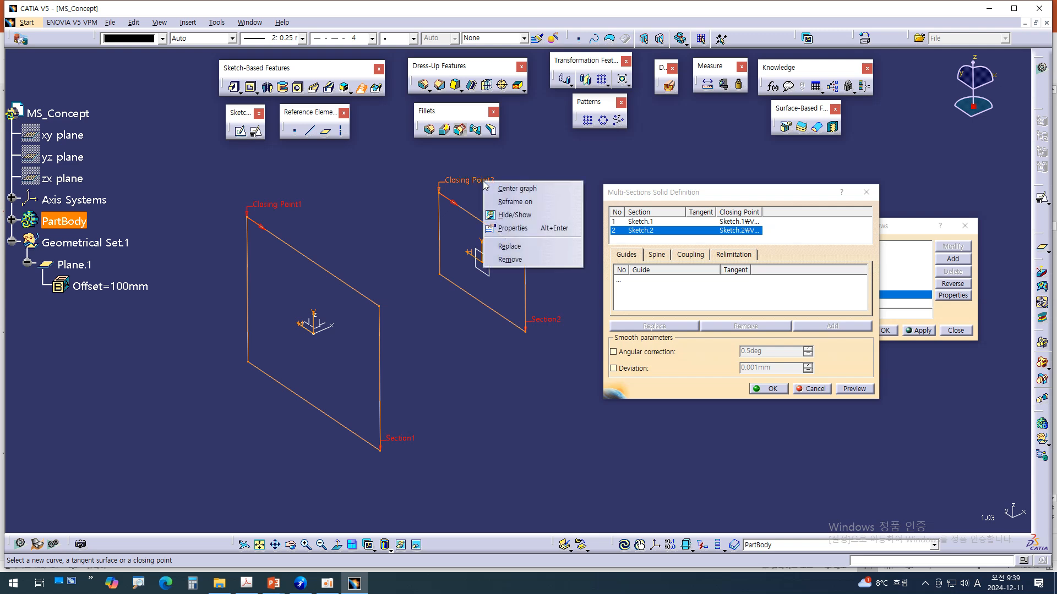
click(521, 248)
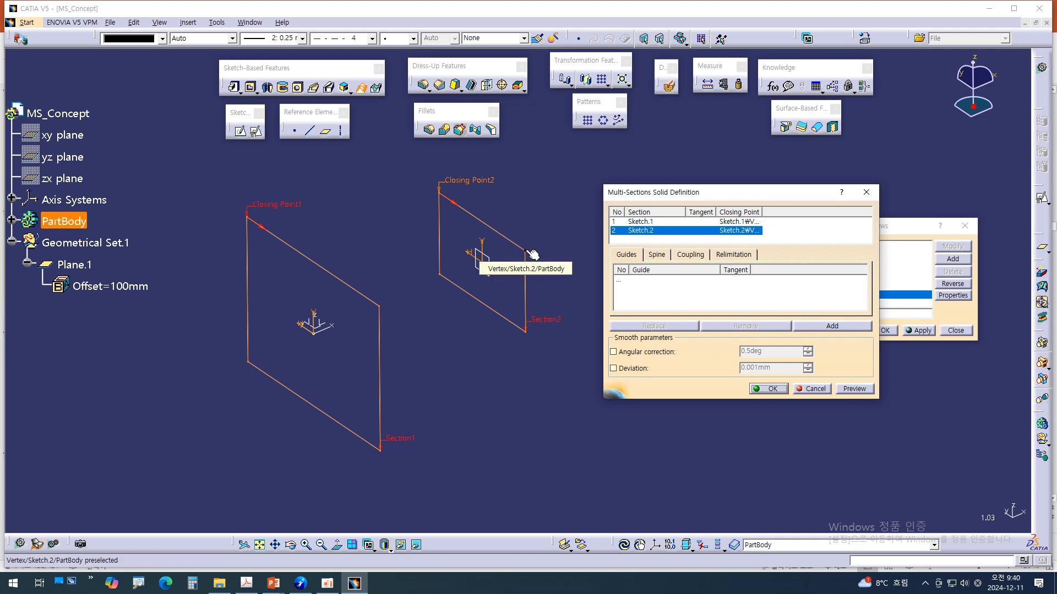
click(531, 253)
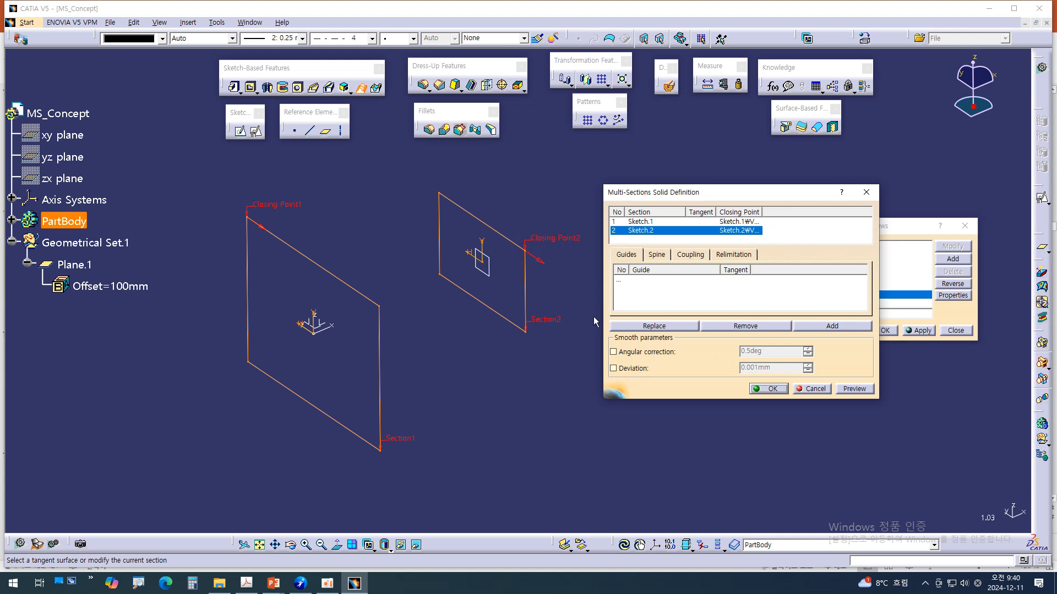
middle_drag(521, 354, 526, 329)
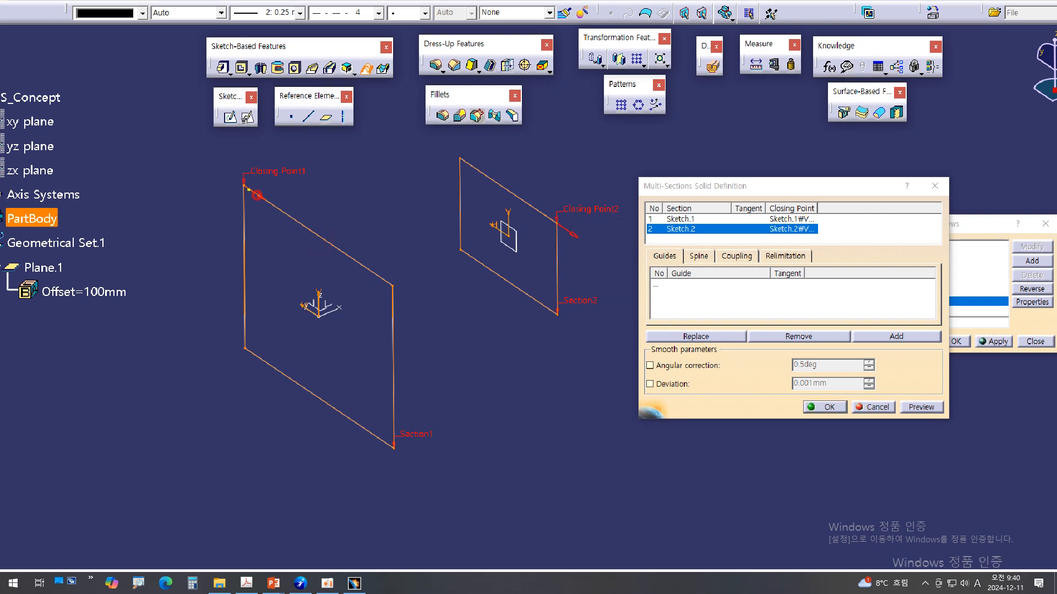
Annotate the first section with the screen pen, marking its closing point and direction and numbering its vertices 1 to 4 clockwise
drag(250, 189, 228, 192)
mouse_move(246, 190)
mouse_down()
mouse_move(280, 208)
mouse_move(271, 219)
mouse_up()
drag(376, 275, 403, 291)
mouse_move(383, 431)
mouse_down()
mouse_move(399, 450)
mouse_move(371, 454)
mouse_up()
mouse_move(228, 334)
mouse_down()
mouse_move(245, 356)
mouse_move(231, 371)
mouse_up()
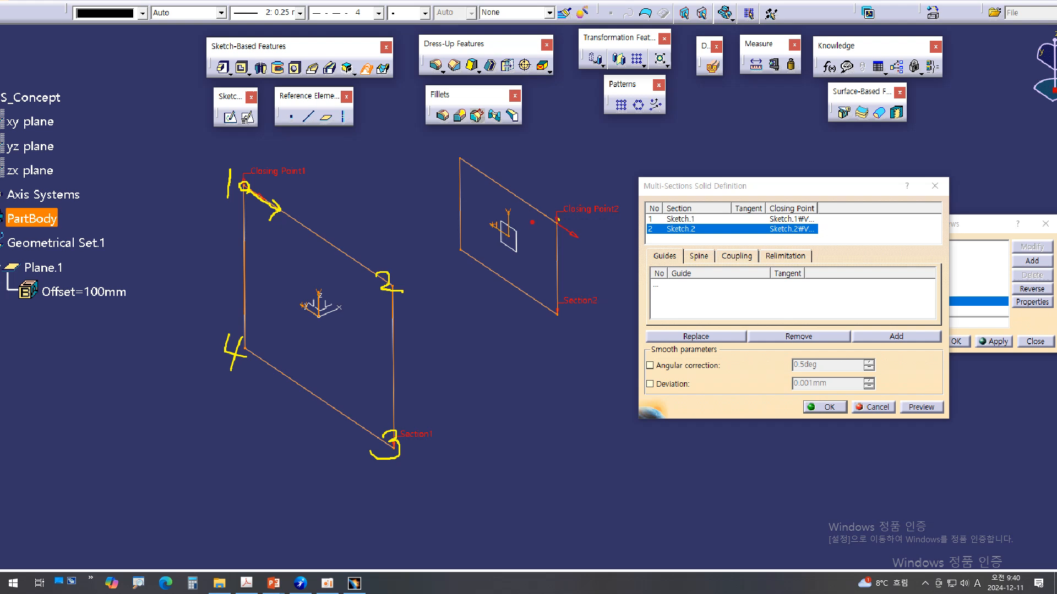
Annotate the second section with the screen pen, numbering its vertices 1 to 4 clockwise from Closing Point2 and marking the direction
drag(558, 220, 553, 227)
drag(576, 192, 586, 240)
drag(559, 227, 567, 253)
drag(554, 300, 566, 330)
drag(448, 241, 440, 278)
drag(449, 146, 457, 172)
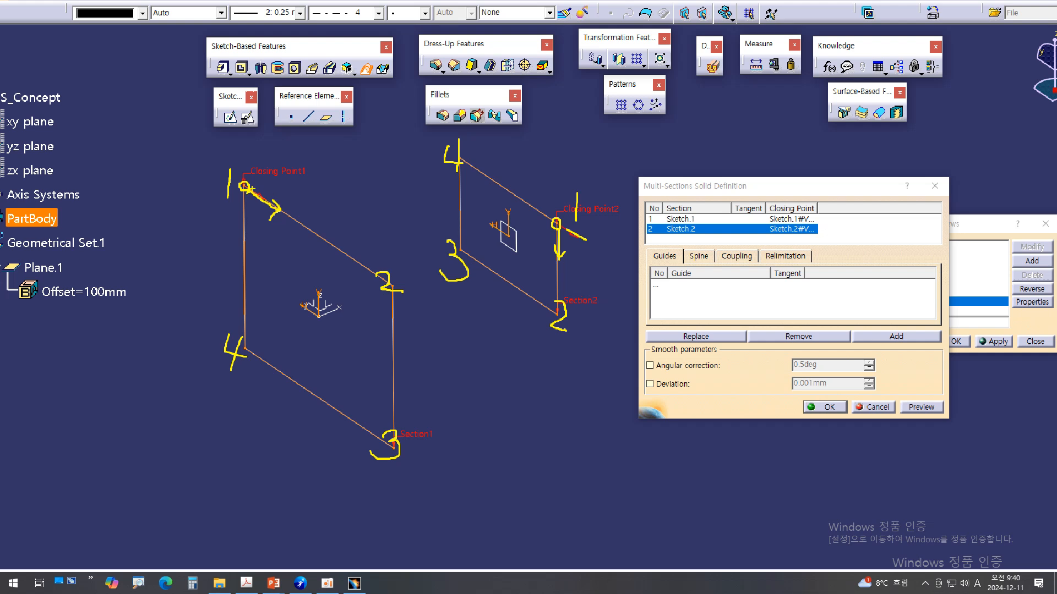
Draw screen pen lines connecting the equally numbered vertices 1 to 4 of both sections, and clear the markup
drag(245, 187, 556, 225)
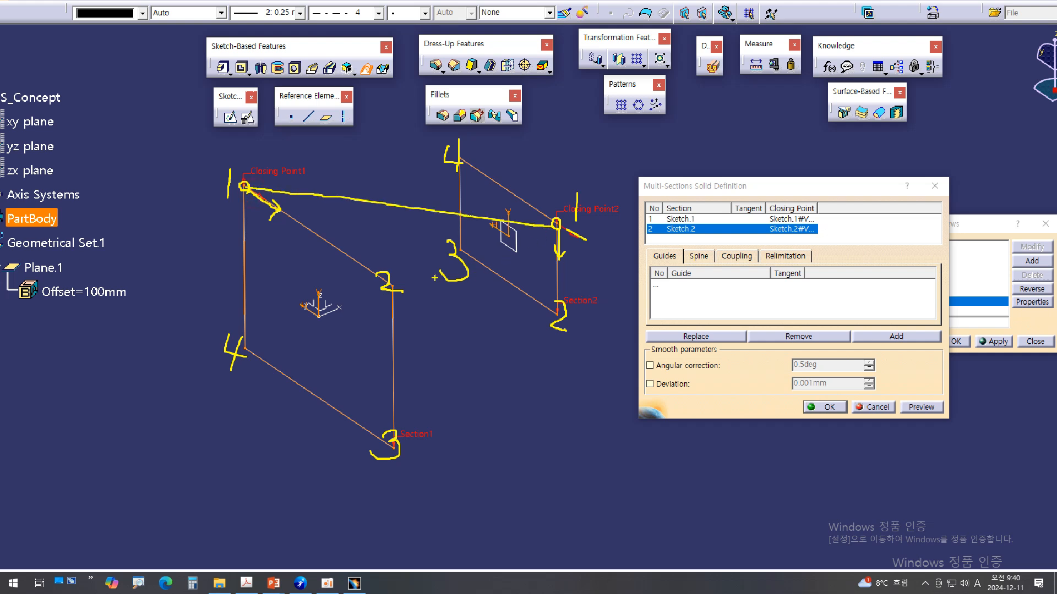
drag(389, 286, 556, 313)
mouse_move(393, 450)
mouse_down()
mouse_move(400, 379)
mouse_move(455, 254)
mouse_up()
drag(246, 349, 458, 160)
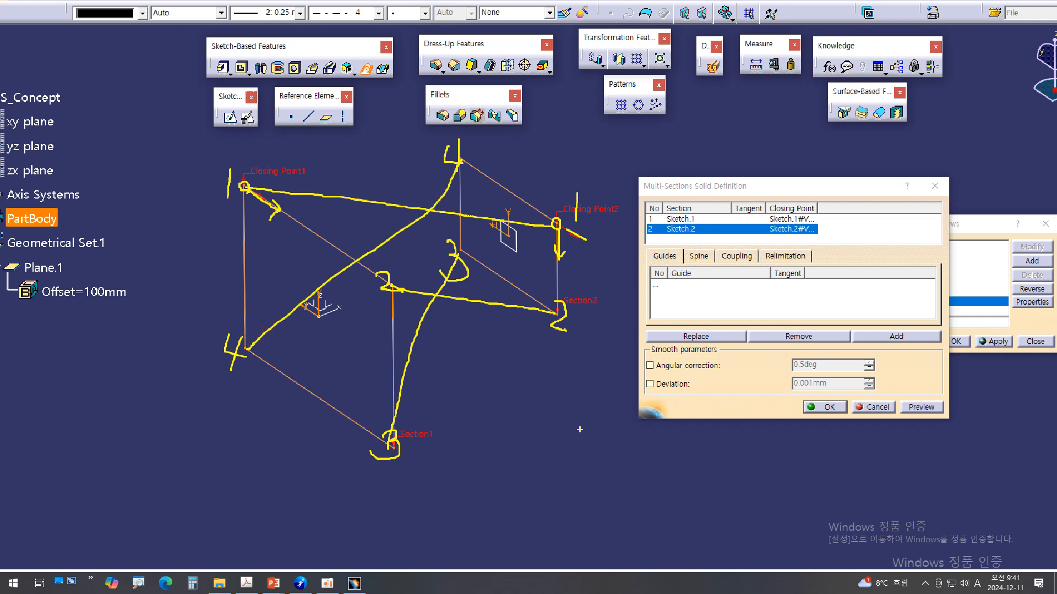
key(Escape)
Preview the multi-section solid with the misaligned closing points and examine its shape from several angles
click(853, 388)
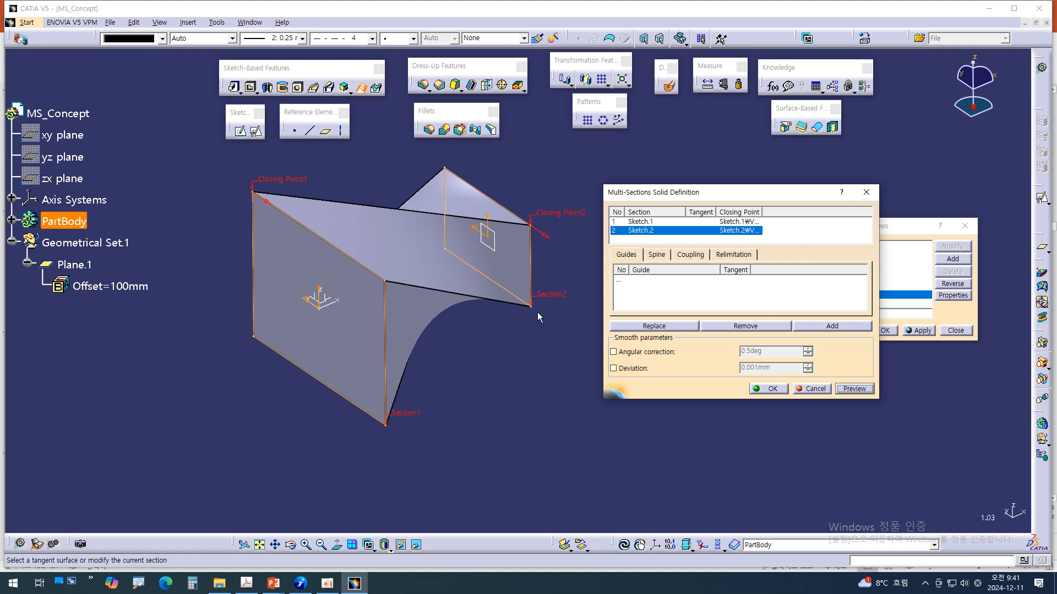
middle_drag(527, 424, 424, 385)
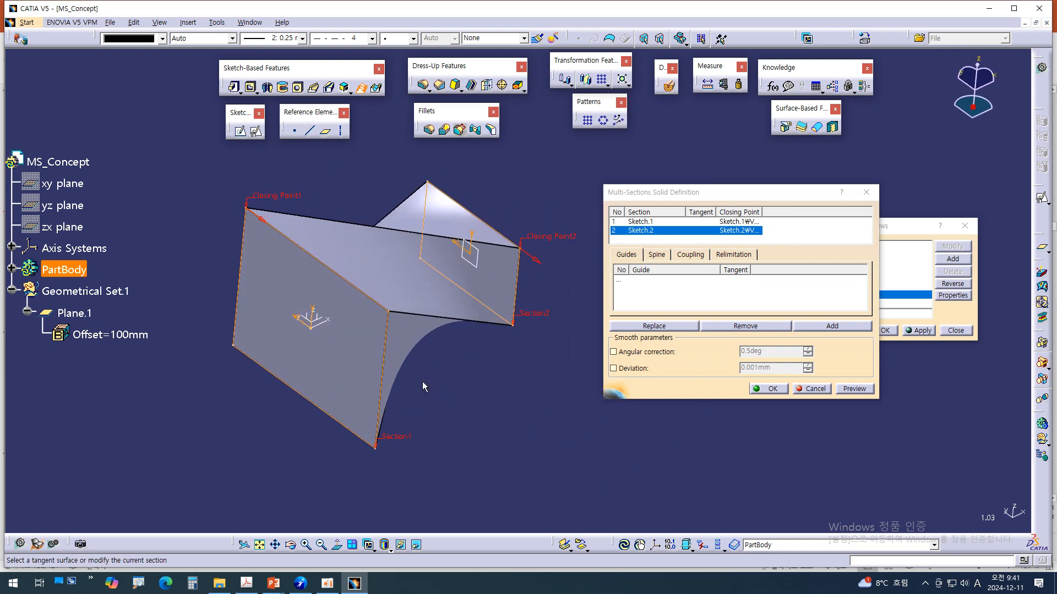
middle_drag(531, 339, 584, 354)
scroll(575, 464, up, 1)
middle_drag(559, 465, 539, 466)
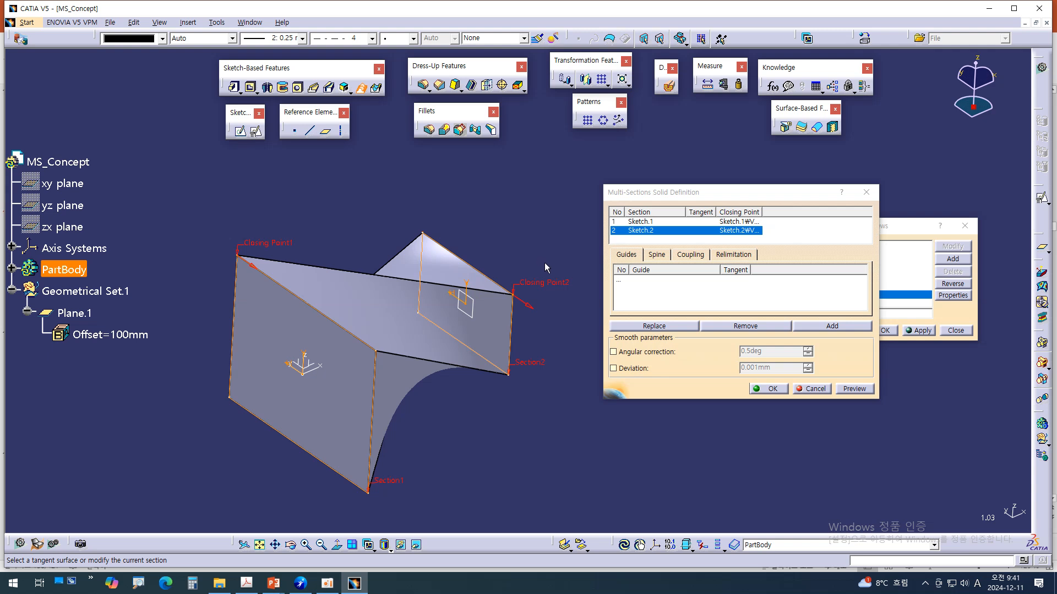
Replace Closing Point2 with the upper-left vertex of the Sketch.2 rectangle, preview the solid, and cancel the definition
right_click(550, 287)
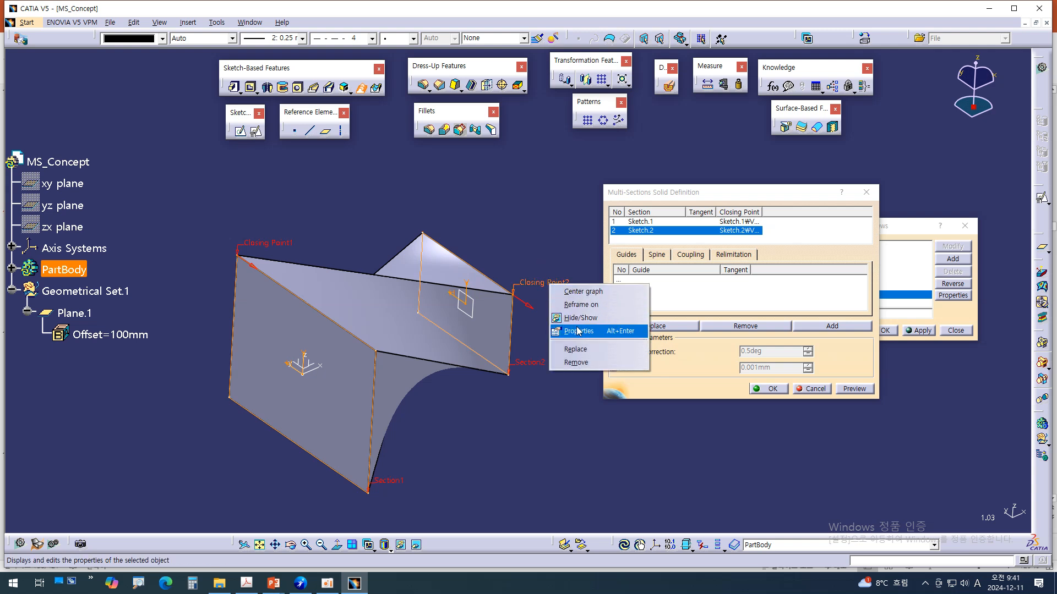
click(579, 352)
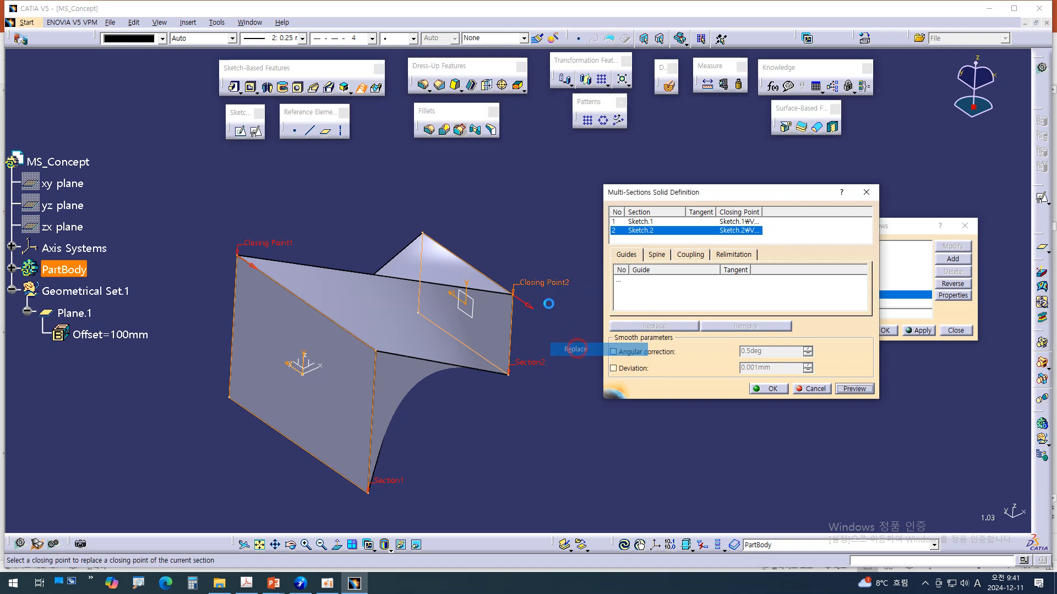
click(427, 236)
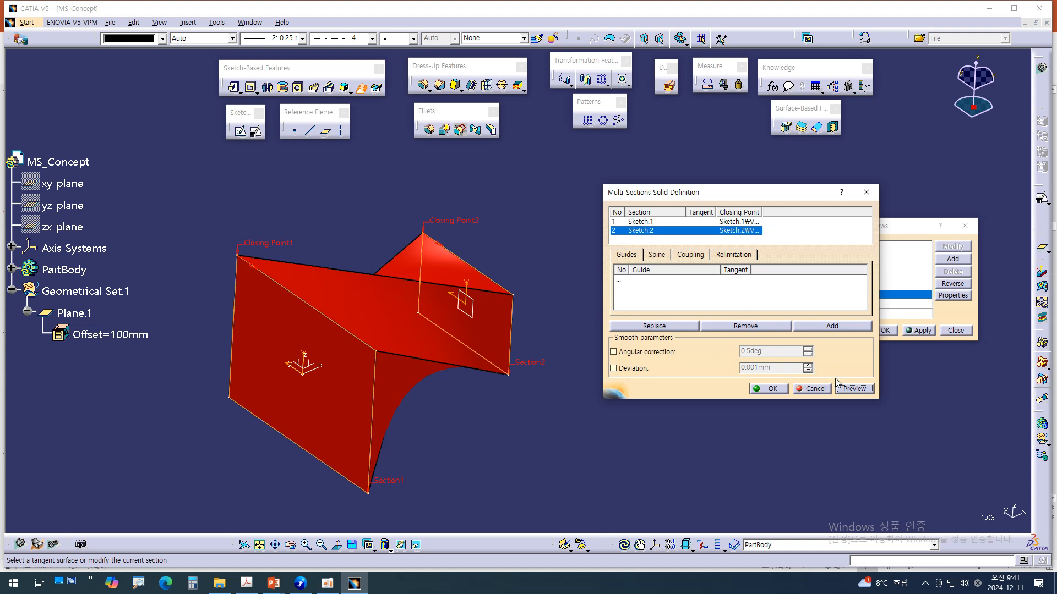
click(850, 388)
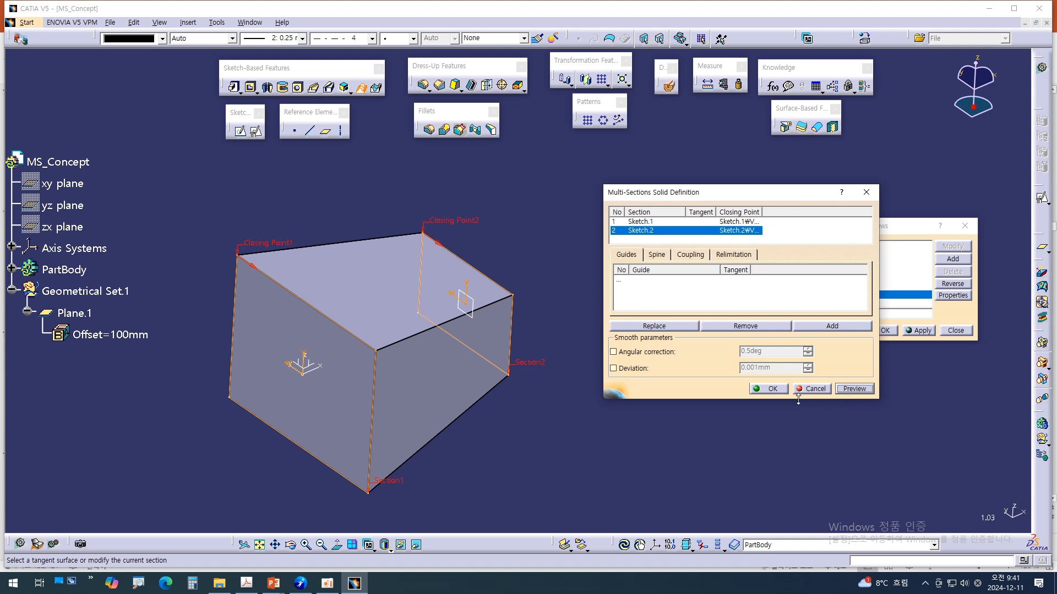
click(812, 389)
middle_drag(673, 361, 640, 313)
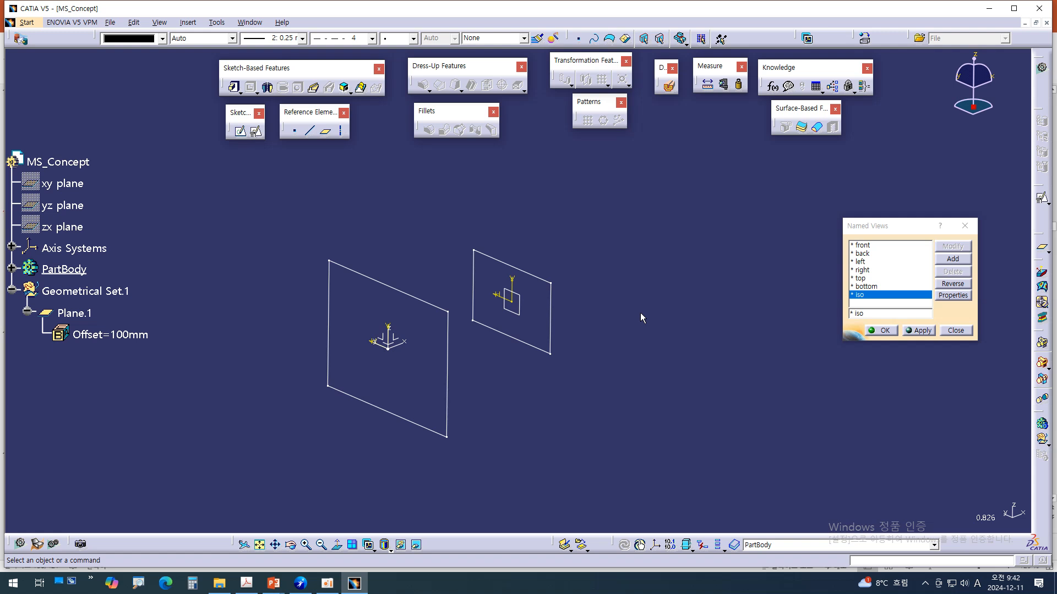
Start a multi-sections solid definition with the Sketch.1 and Sketch.2 rectangles as its two sections
middle_drag(630, 394, 639, 360)
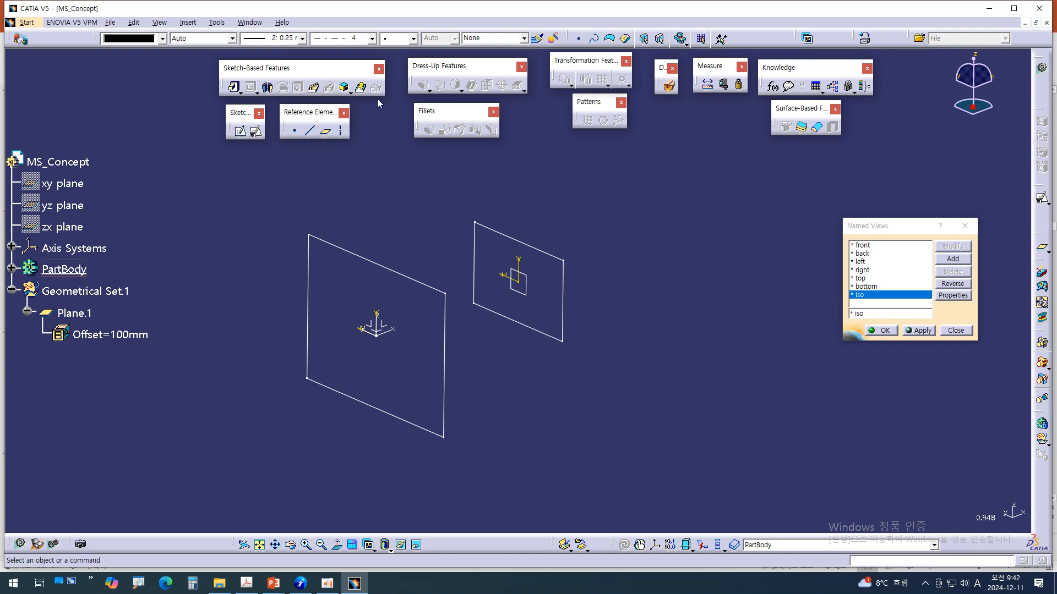
click(361, 87)
middle_drag(558, 452, 510, 440)
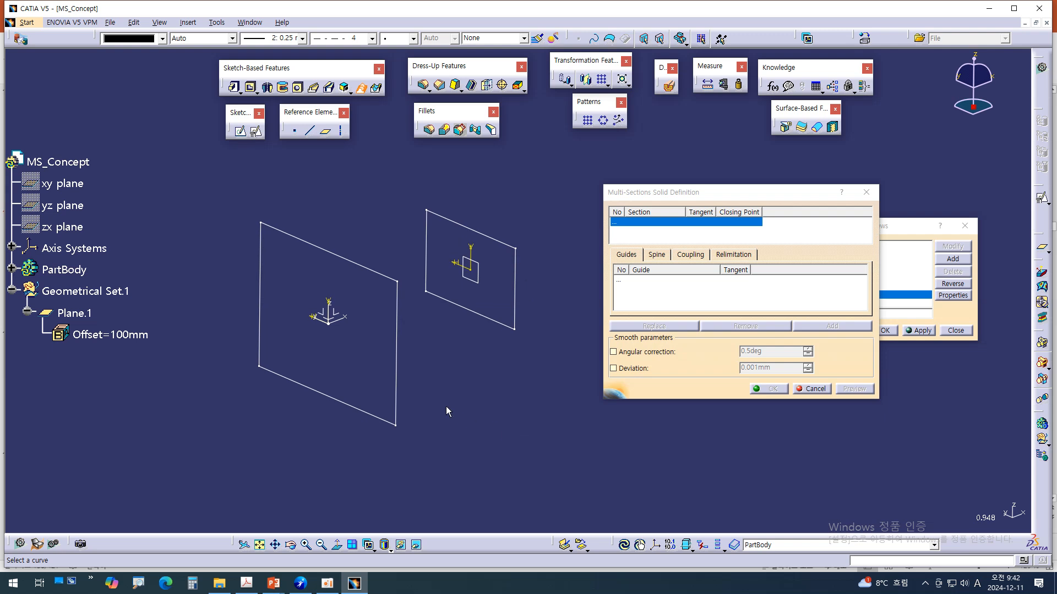
click(400, 341)
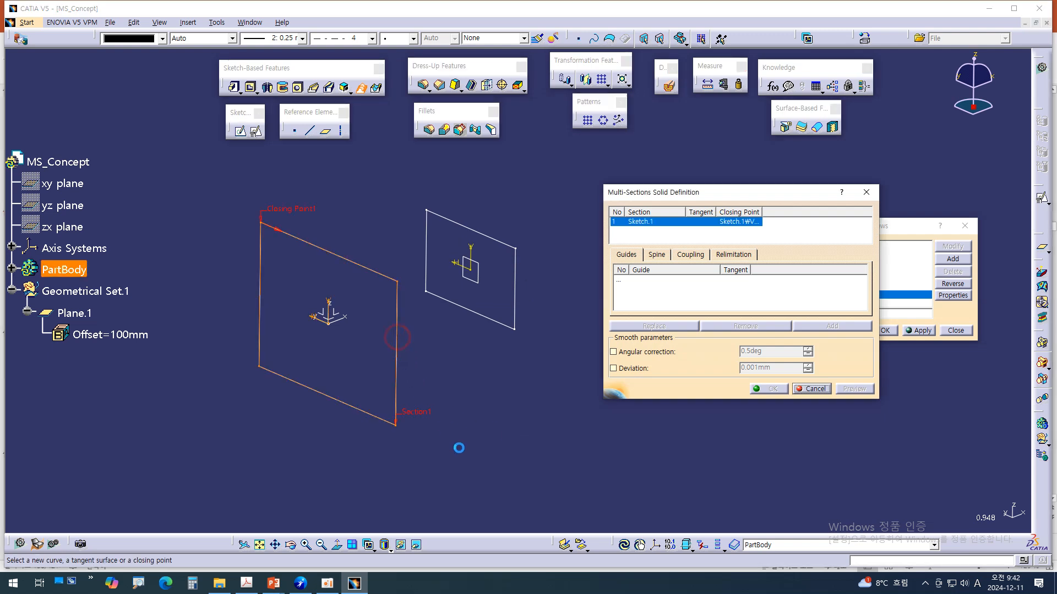
click(500, 328)
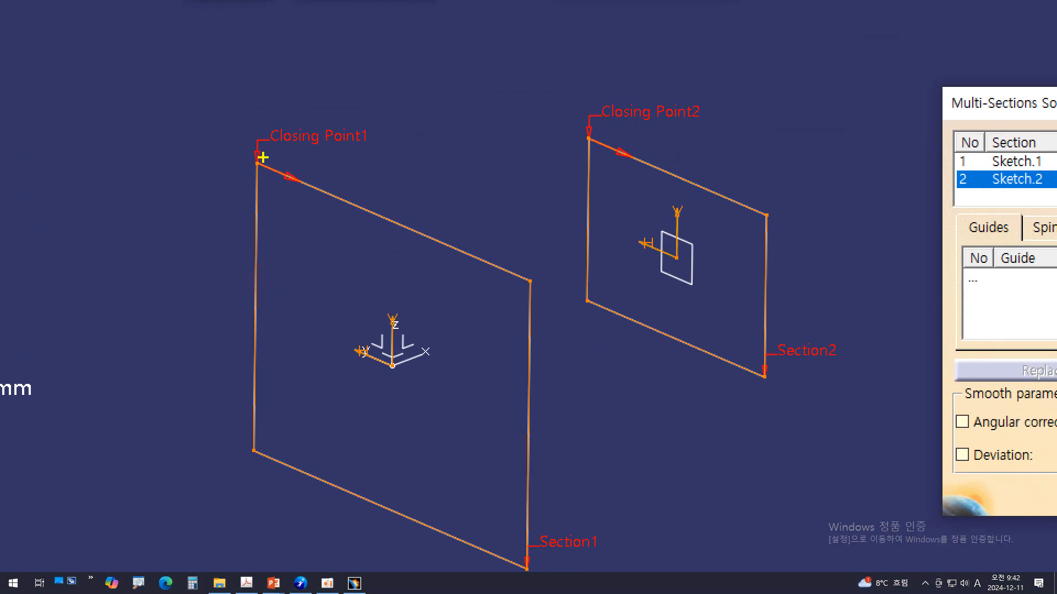
Mark Closing Point2 and its direction with the screen pen, and reverse the Closing Point2 arrow
mouse_move(595, 100)
mouse_down()
mouse_move(584, 102)
mouse_move(705, 135)
mouse_move(614, 88)
mouse_up()
drag(592, 140, 640, 164)
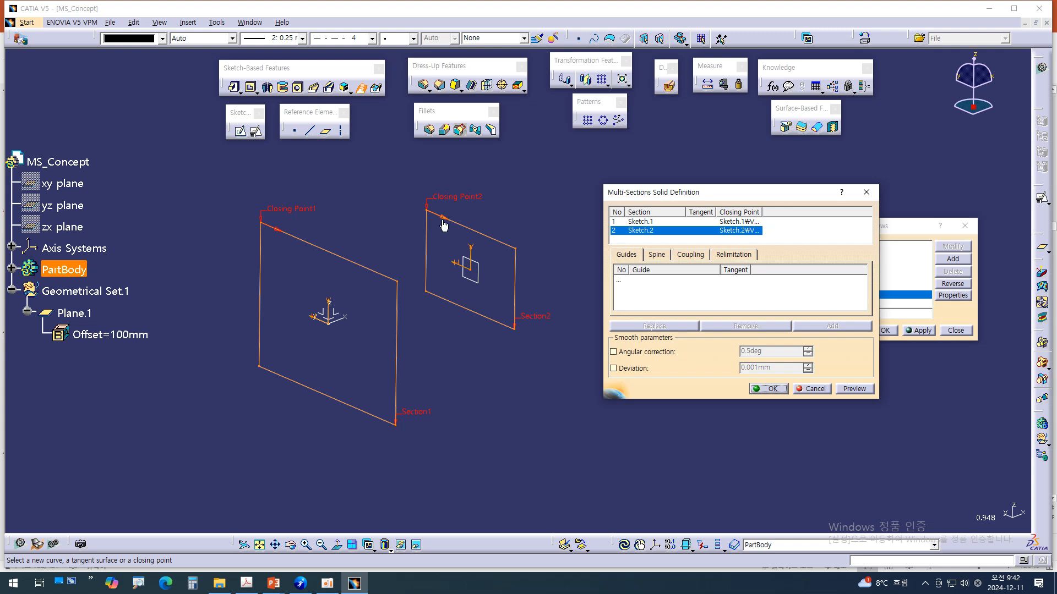
click(443, 221)
middle_drag(463, 400, 495, 379)
Annotate the first section with the yellow screen pen, marking its arrow direction and numbering its vertices 1 to 4 clockwise from Closing Point1
key(ctrl+1)
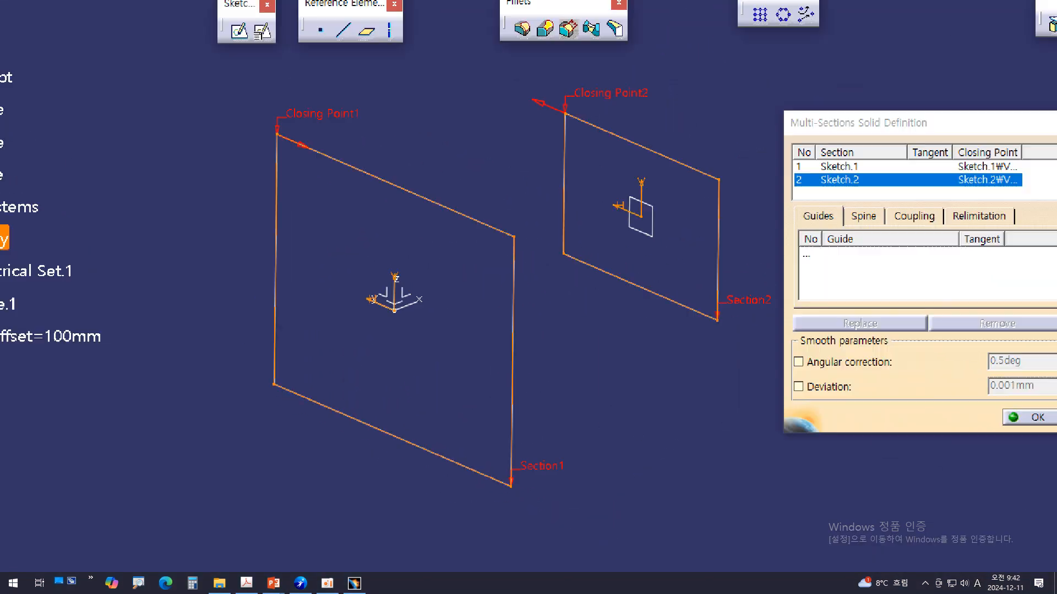
click(243, 329)
key(y)
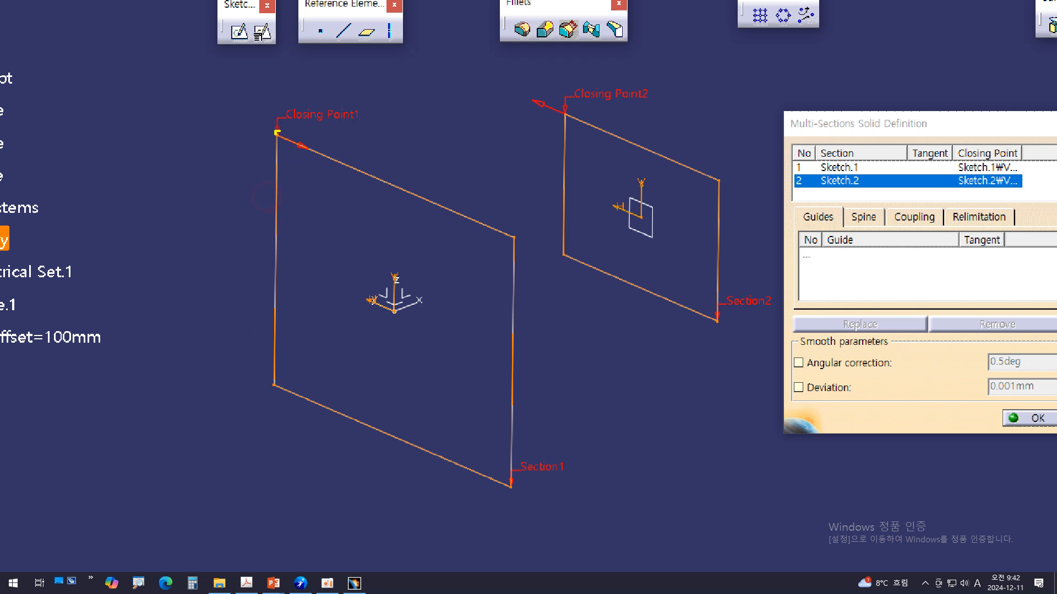
mouse_move(257, 106)
mouse_down()
mouse_move(256, 137)
mouse_move(321, 157)
mouse_move(317, 168)
mouse_up()
drag(501, 225, 518, 251)
mouse_move(501, 481)
mouse_down()
mouse_move(516, 492)
mouse_move(502, 509)
mouse_up()
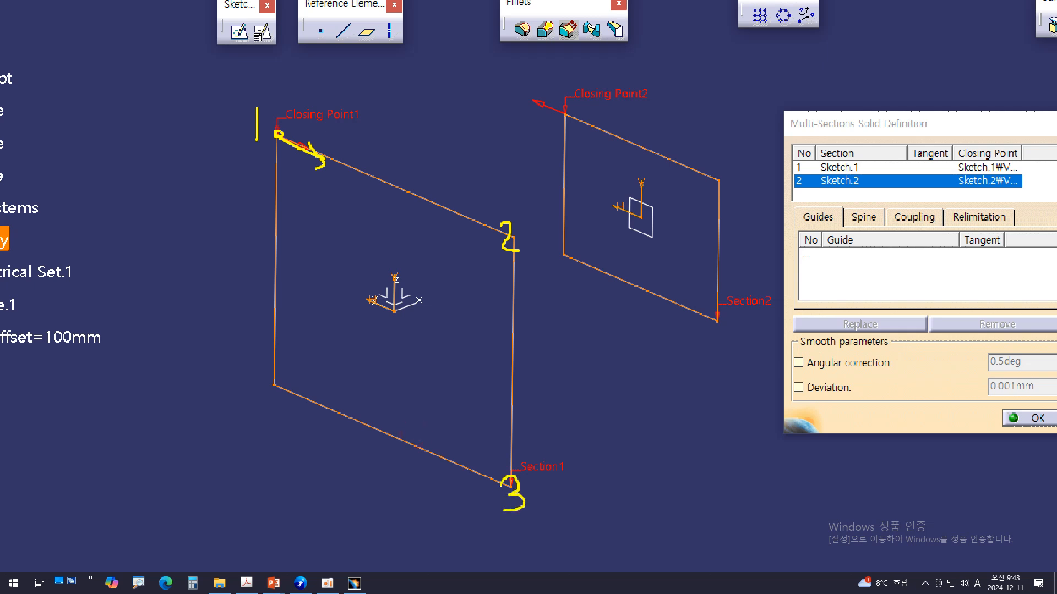
mouse_move(250, 382)
mouse_down()
mouse_move(290, 389)
mouse_move(272, 427)
mouse_up()
Annotate the second section with the screen pen, marking its reversed direction and numbering its vertices 1 to 4 counterclockwise from Closing Point2
drag(571, 114, 571, 120)
mouse_move(570, 75)
mouse_down()
mouse_move(571, 105)
mouse_move(519, 92)
mouse_move(564, 163)
mouse_move(573, 151)
mouse_up()
drag(556, 232, 567, 268)
drag(711, 318, 703, 354)
mouse_move(714, 162)
mouse_down()
mouse_move(710, 187)
mouse_move(729, 190)
mouse_move(715, 202)
mouse_up()
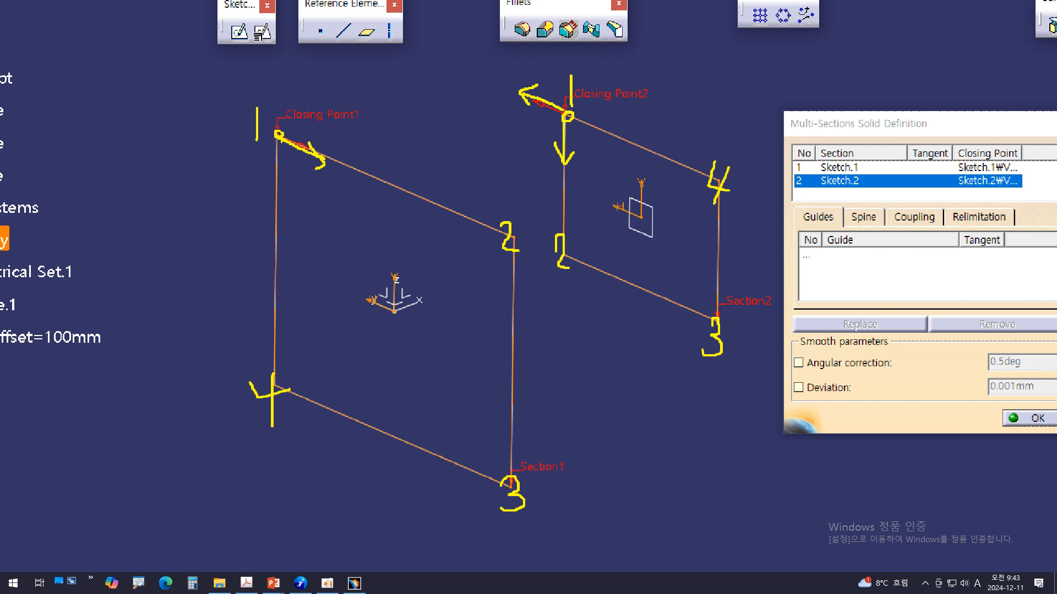
Draw screen pen lines joining the equally numbered vertices 1 to 4 of the two sections, and clear the markup
drag(278, 132, 567, 115)
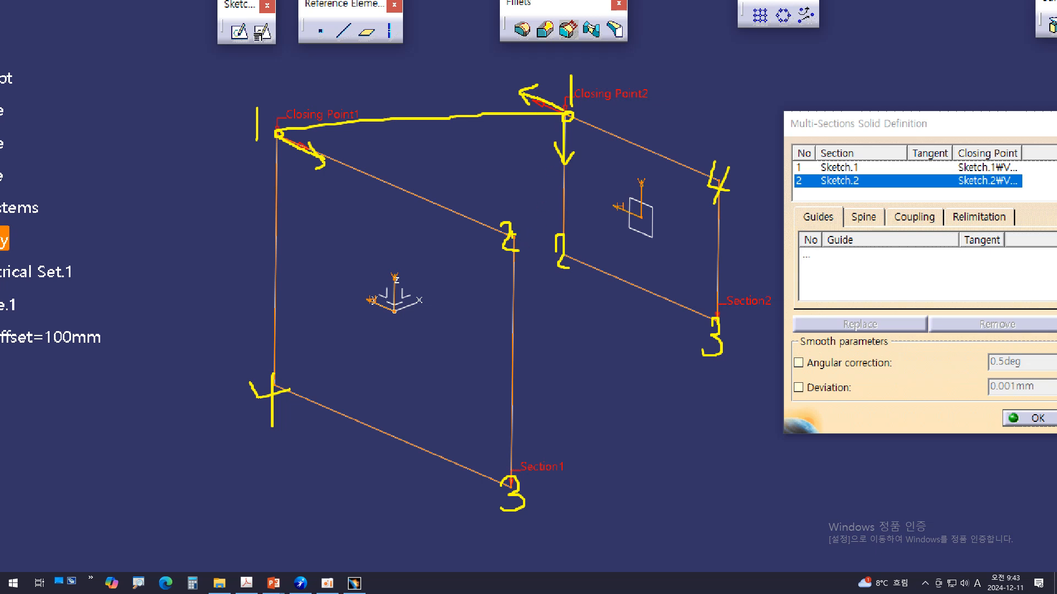
drag(506, 243, 556, 249)
drag(511, 483, 714, 323)
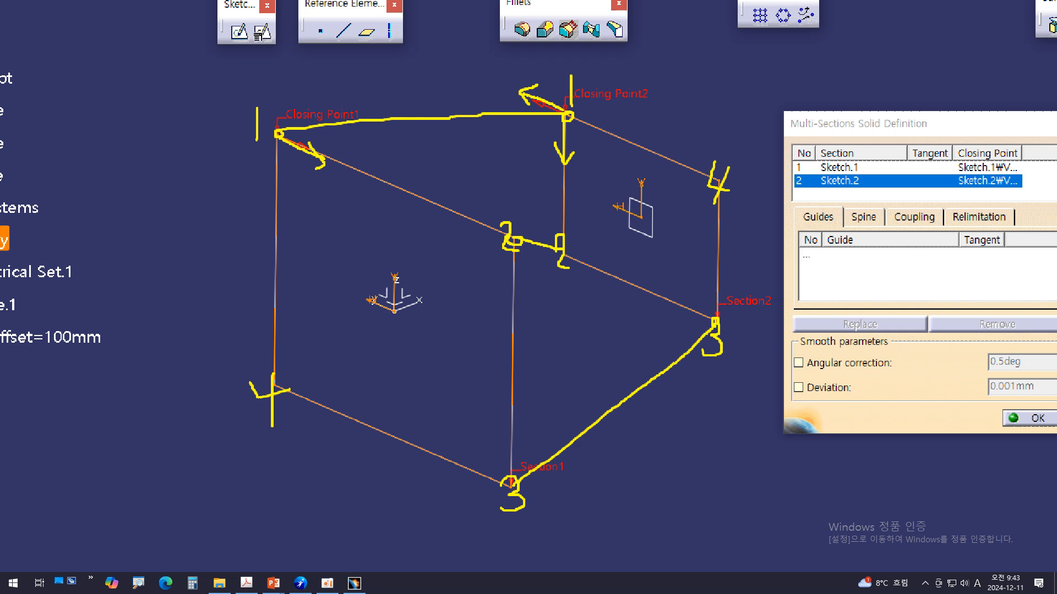
mouse_move(274, 378)
mouse_down()
mouse_move(275, 392)
mouse_move(438, 306)
mouse_move(736, 180)
mouse_up()
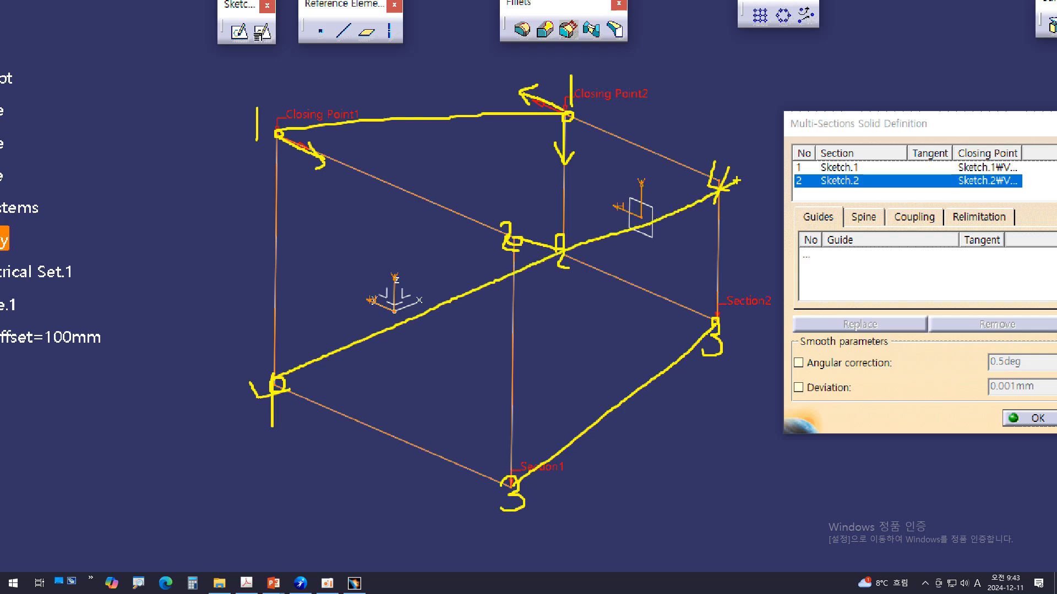
key(Escape)
Preview the multi-sections solid with the opposed closing point arrows and examine its shape from different angles
click(854, 389)
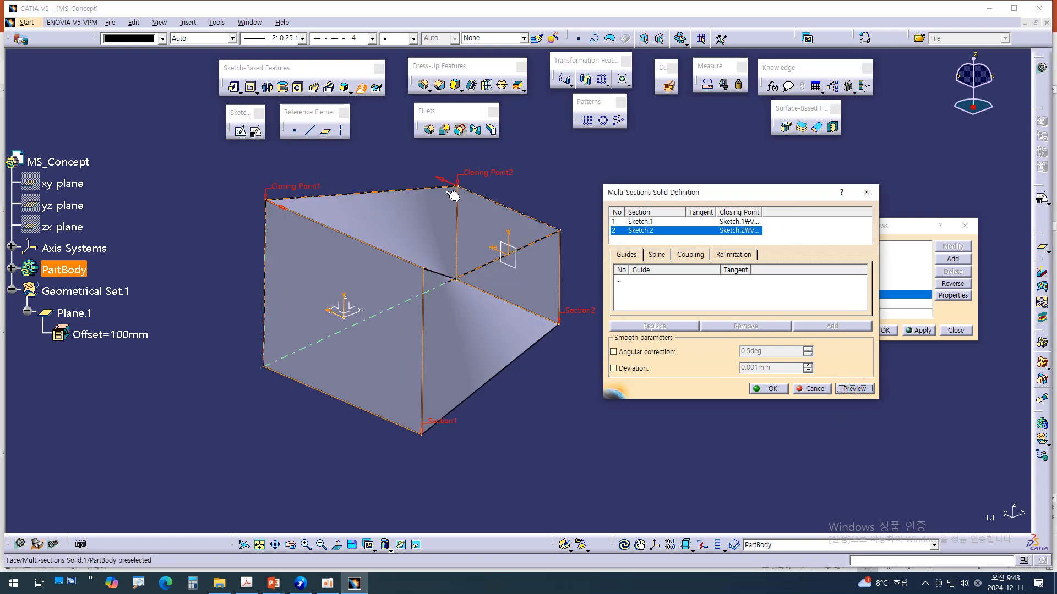
middle_drag(465, 196, 489, 302)
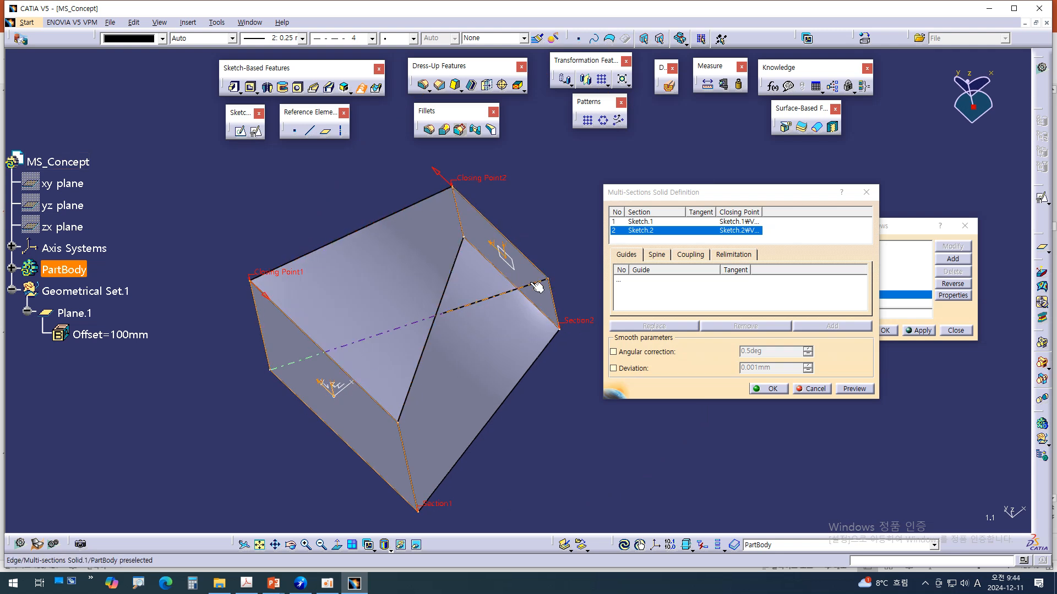
mouse_move(528, 193)
middle_down()
mouse_move(539, 138)
mouse_move(542, 196)
middle_up()
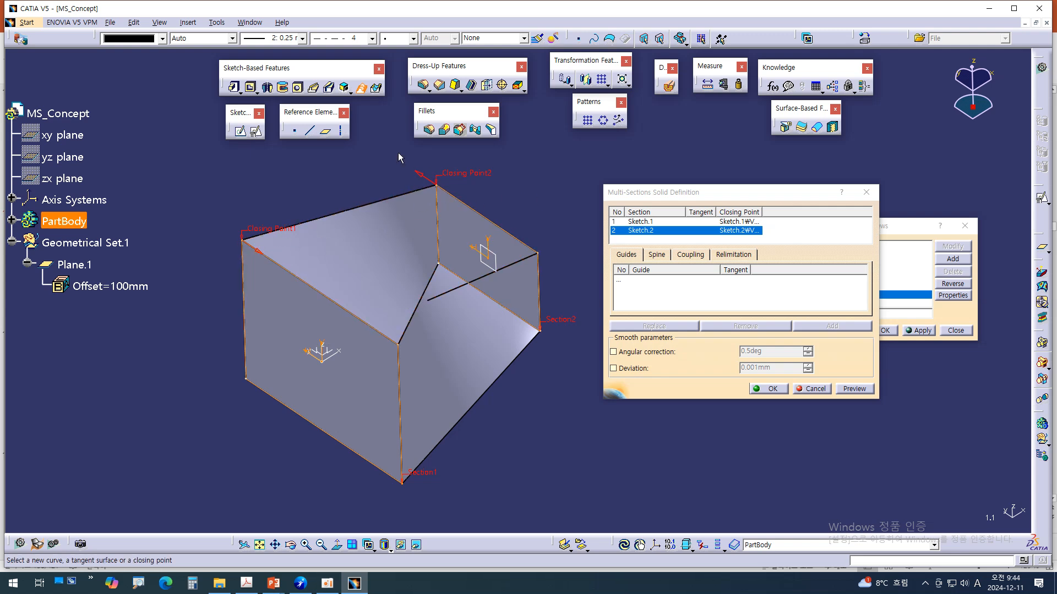
Reverse the Closing Point2 arrow to match Closing Point1, preview the solid, and cancel the definition
click(422, 176)
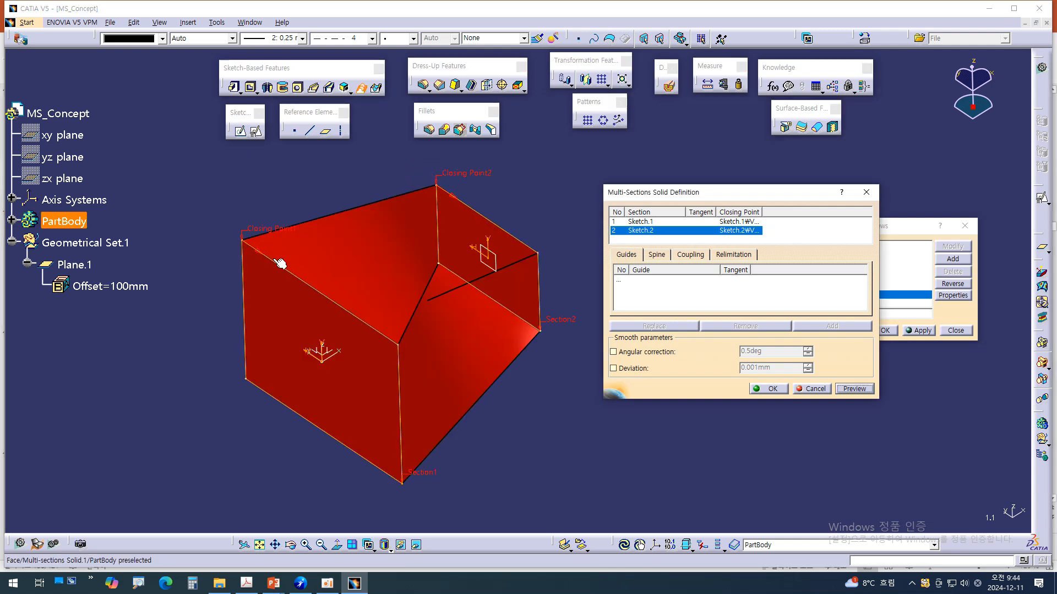
click(852, 388)
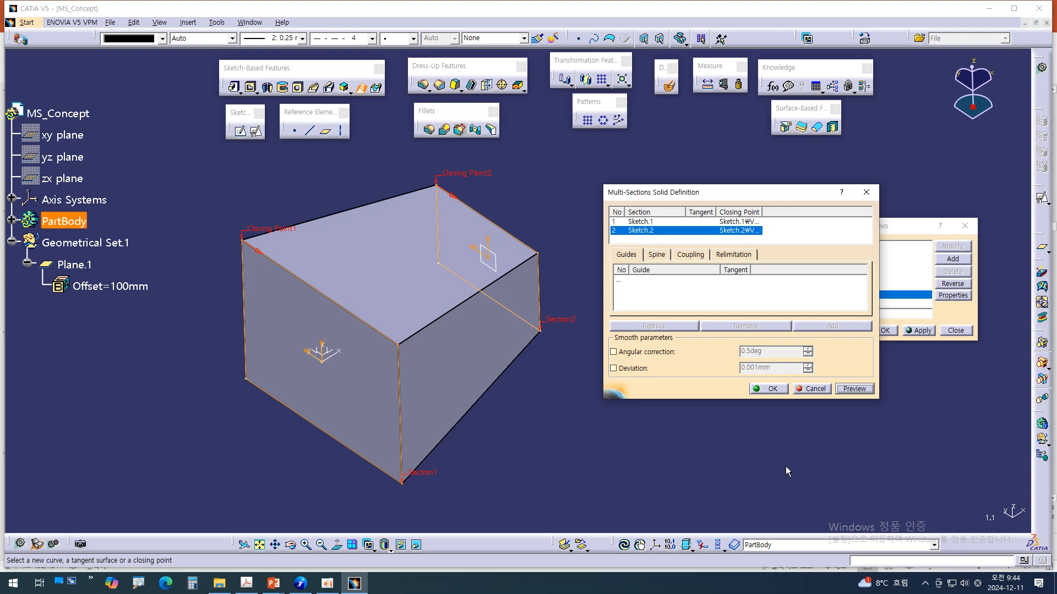
click(810, 389)
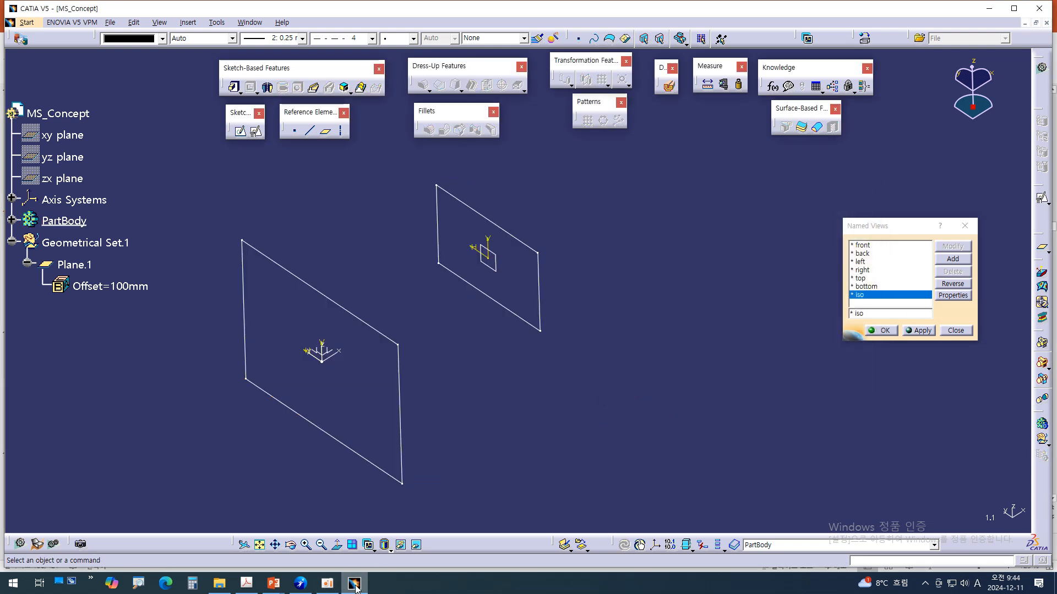
Switch to the CATIA.pdf document in Adobe Acrobat Pro to review the closing point and arrow direction page
click(247, 587)
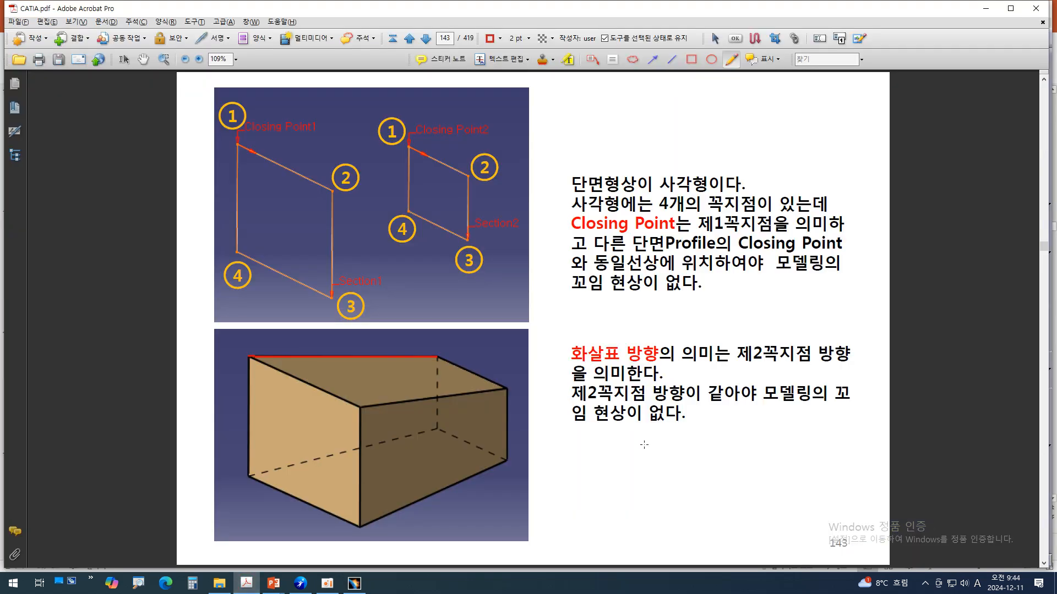